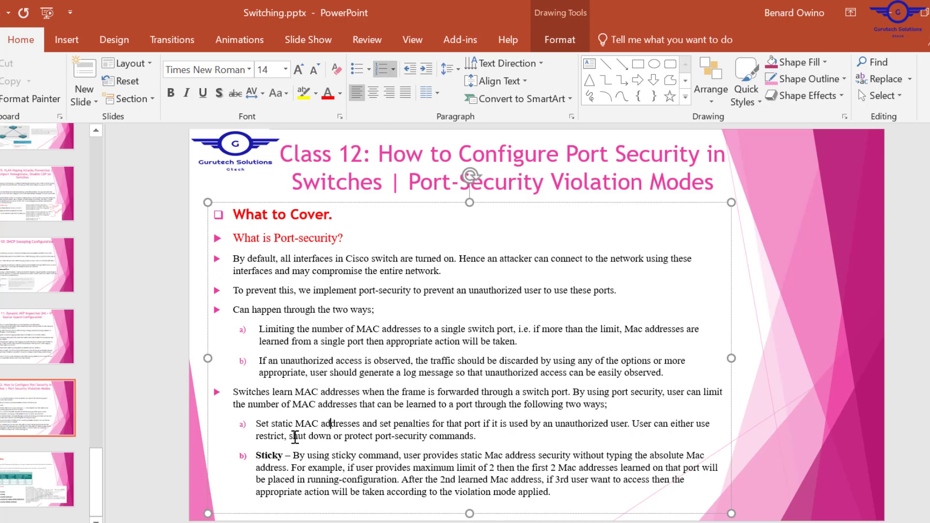
- Review the port-security slides covering the sticky option, violation modes and configuration commands, and switch to Packet Tracer
left_click(252, 456)
double_click(282, 455)
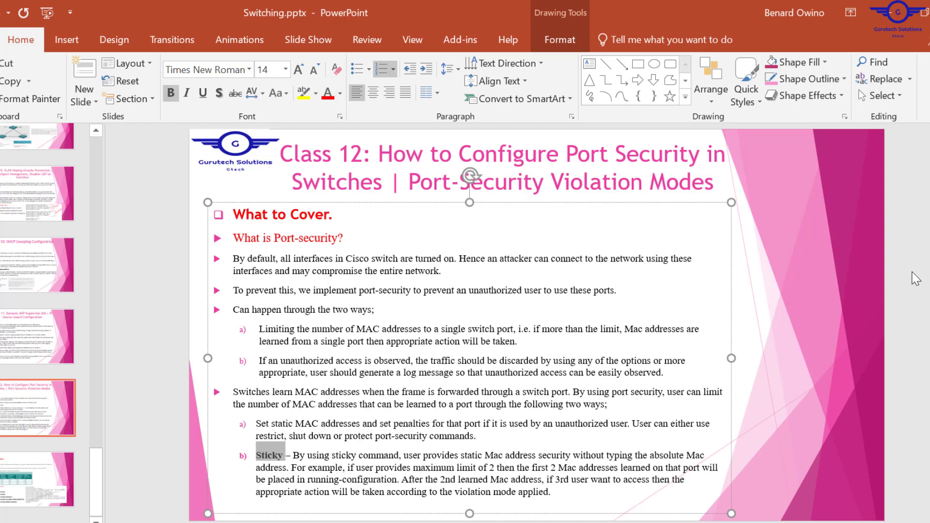
scroll(553, 364, "down", 3)
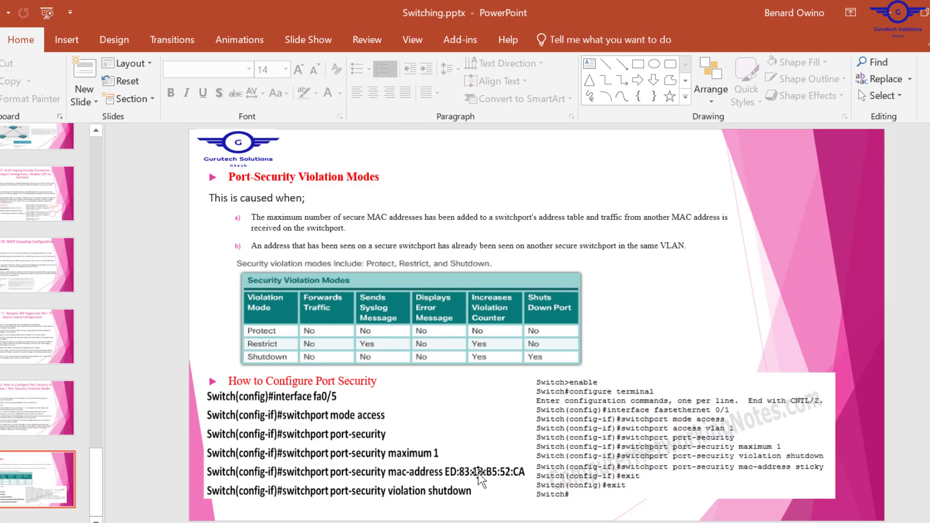
left_click(885, 17)
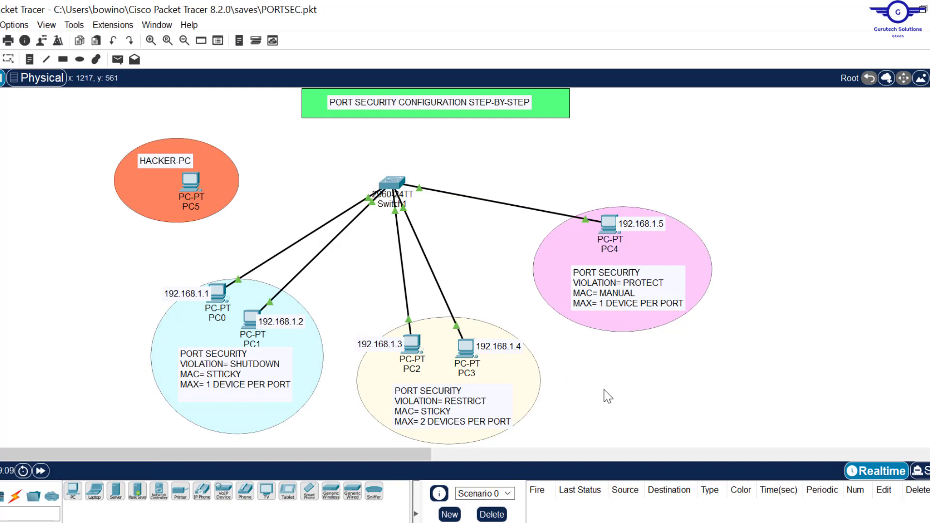
- Compare the steps in config-guide.txt with the PC groups and switch ports in the Packet Tracer topology
key("alt+Tab")
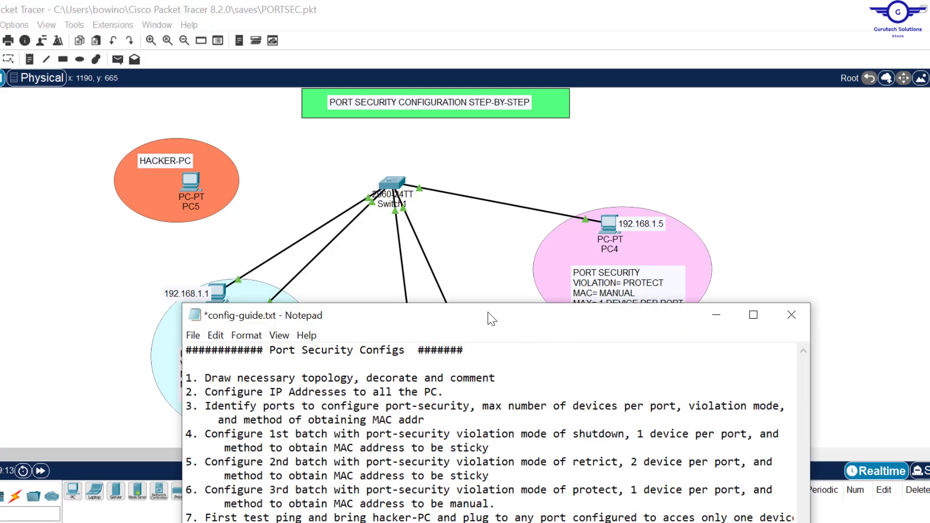
left_click_drag(490, 311, 493, 213)
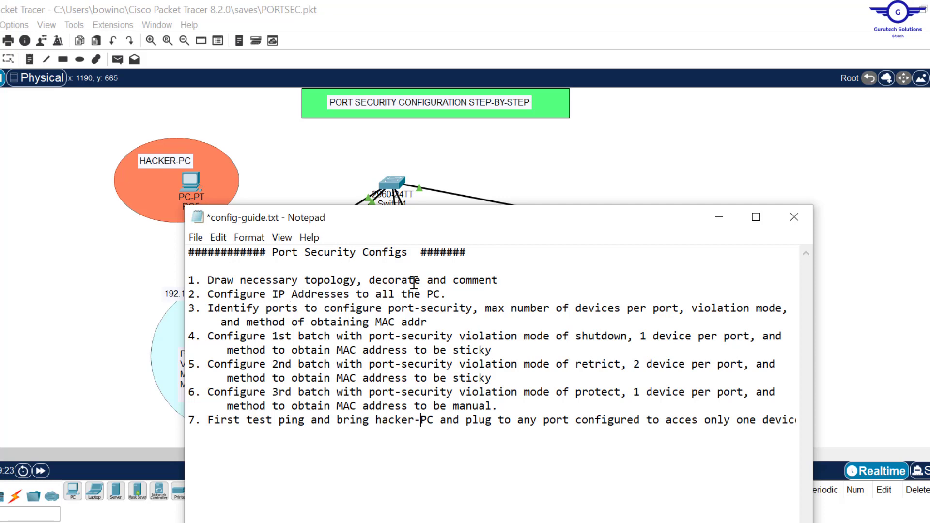
left_click(646, 165)
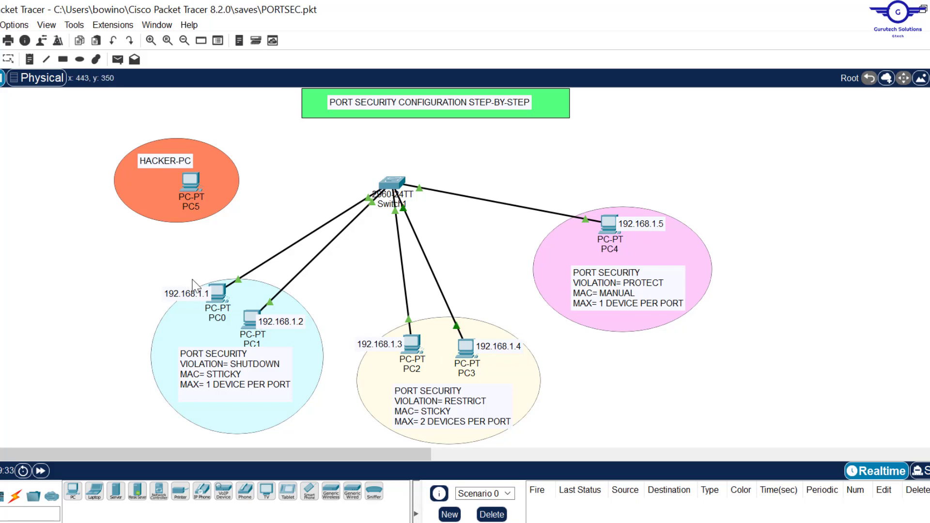
key("alt+Tab")
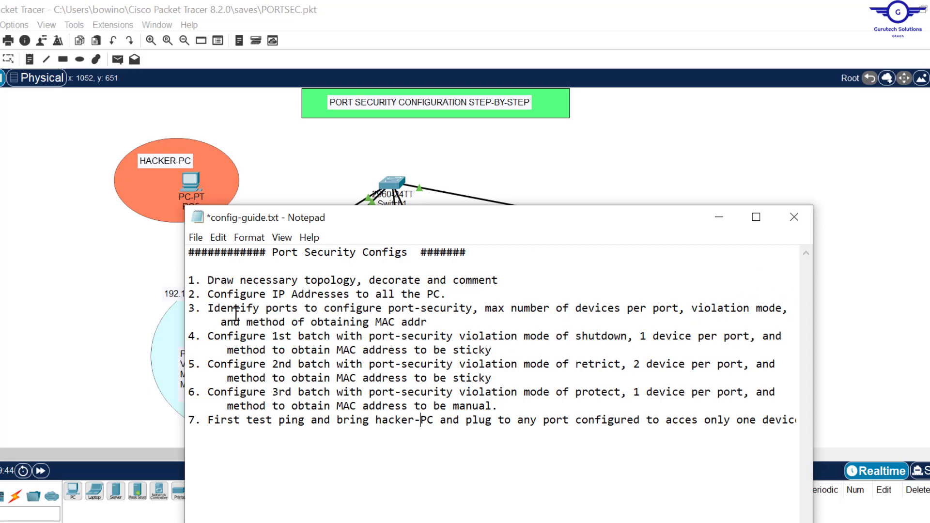
left_click(880, 264)
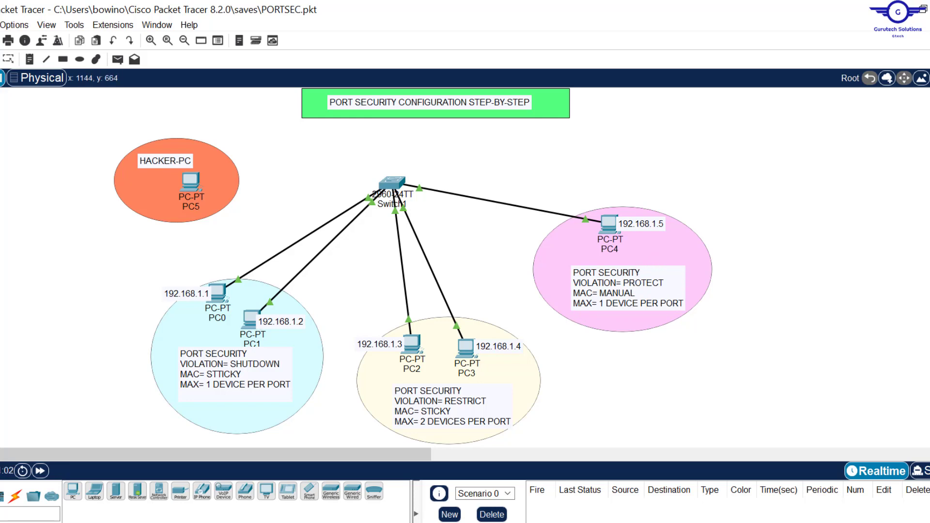
key("alt+Tab")
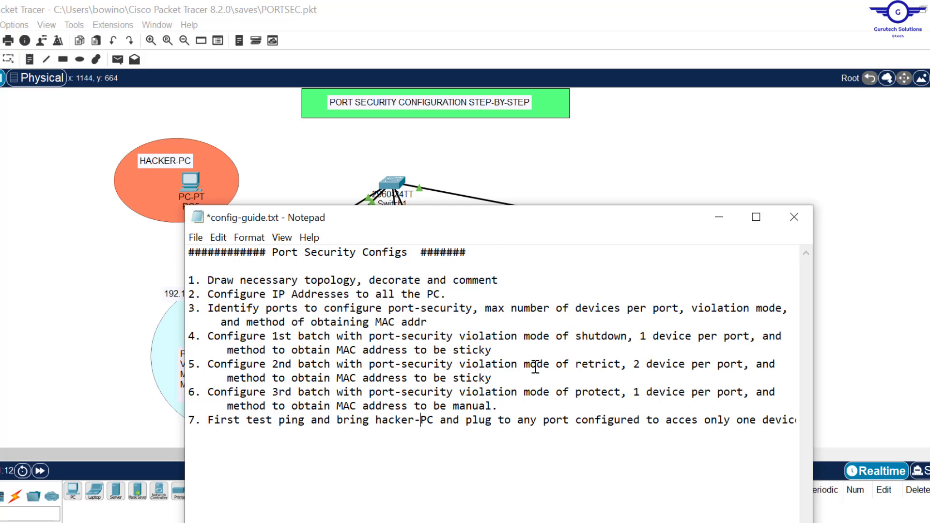
left_click(595, 176)
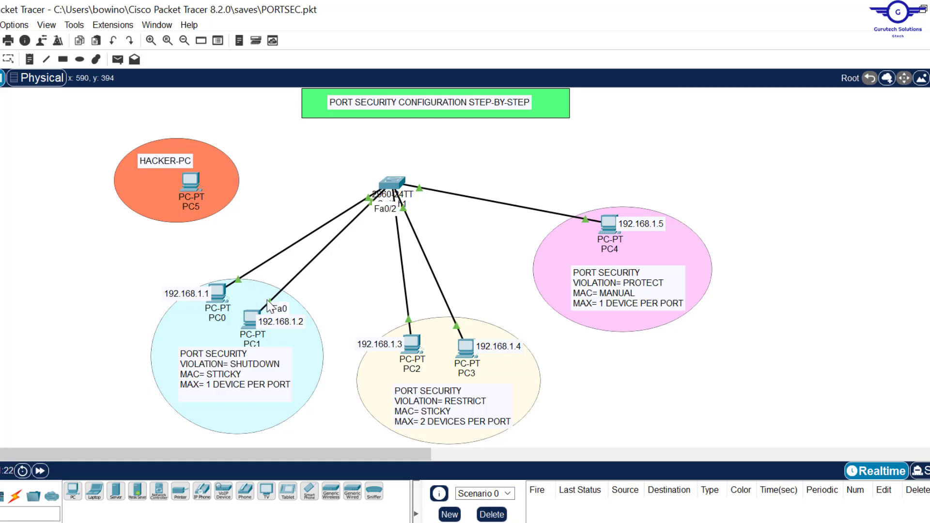
- Open Switch1's command line and enter global configuration mode with EN and conf t
left_click(393, 189)
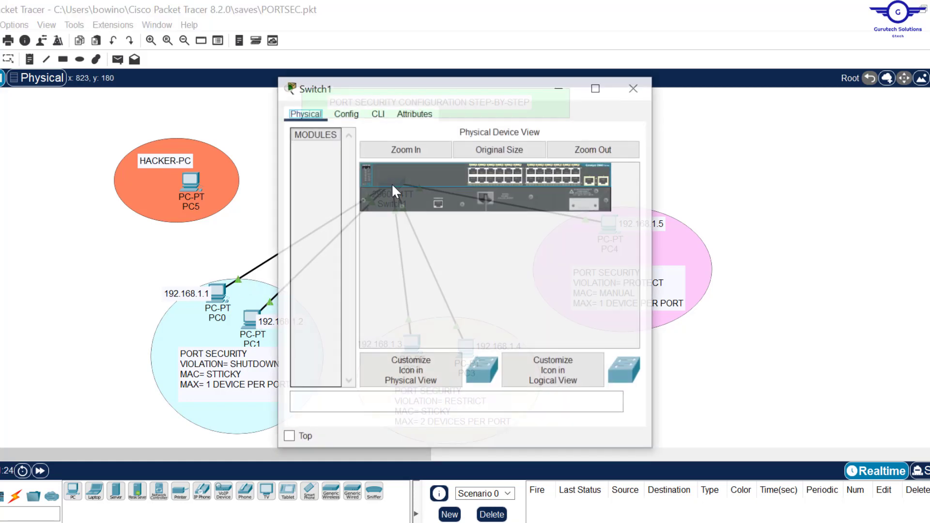
left_click(380, 115)
key("Return")
key("Return")
key("Return")
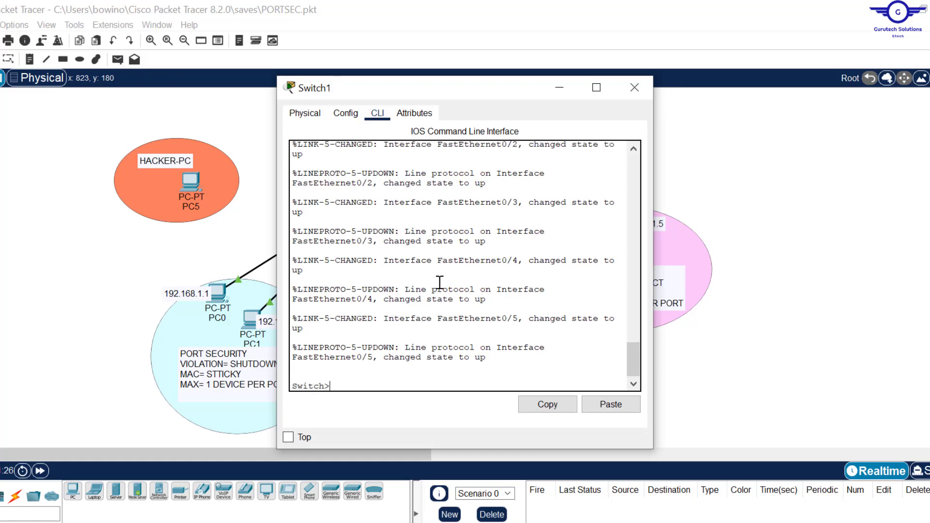
type("EN")
key("Return")
key("Return")
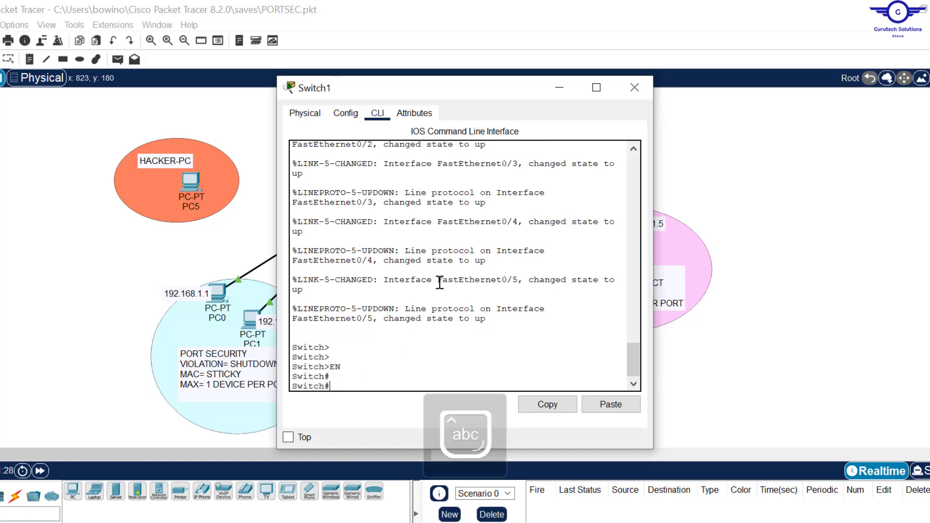
type("conf t")
key("Return")
key("Return")
key("Return")
key("Return")
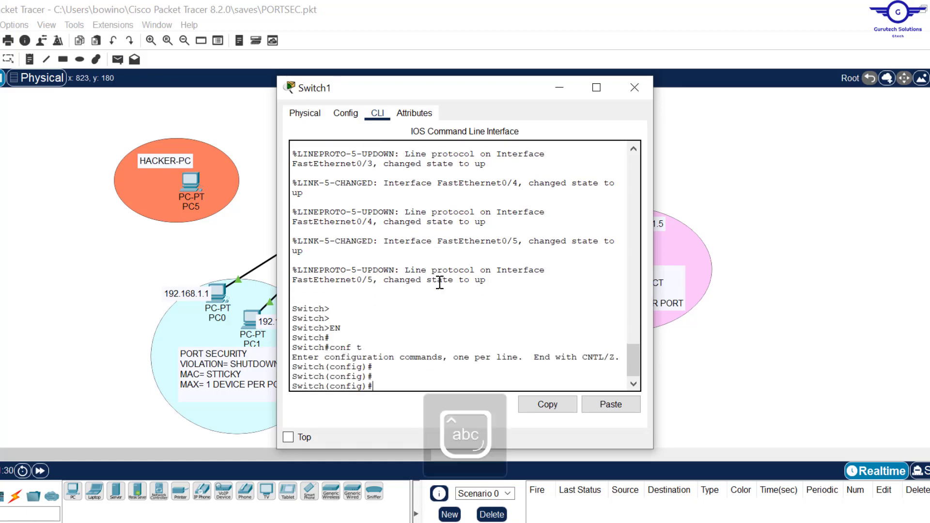
- Enter configuration for interface range fa0/1-2 and set both ports to access mode with switchport mode access
type("int range fa0/1-2")
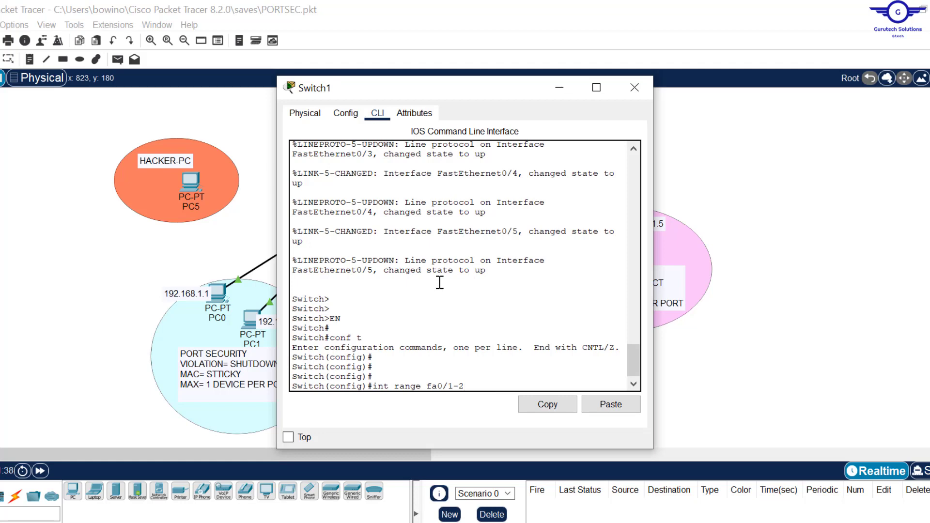
key("Return")
key("Return")
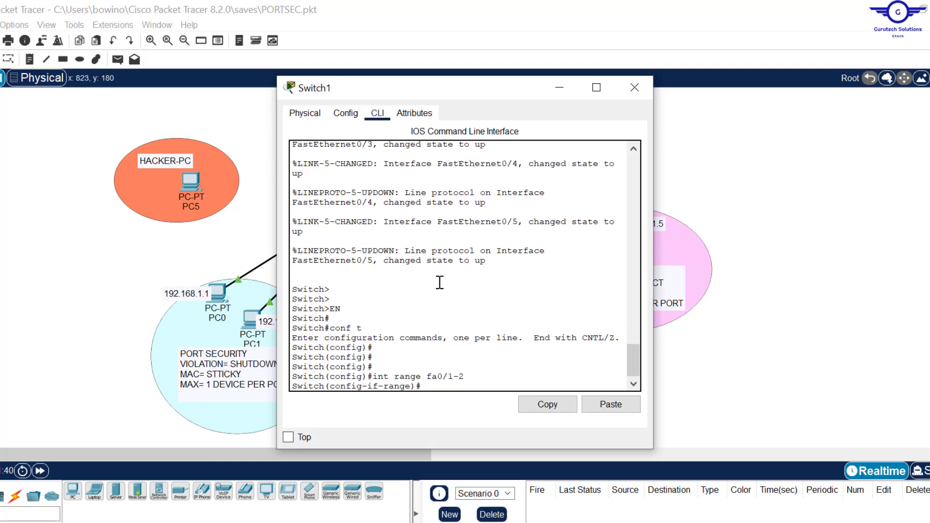
type("swit")
key("Tab")
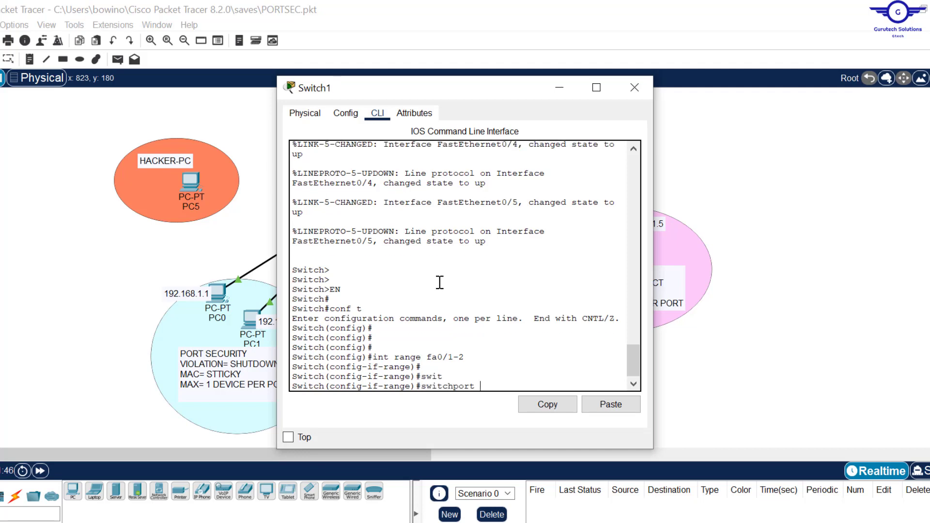
type("m")
key("Tab")
type("a")
key("Tab")
key("Return")
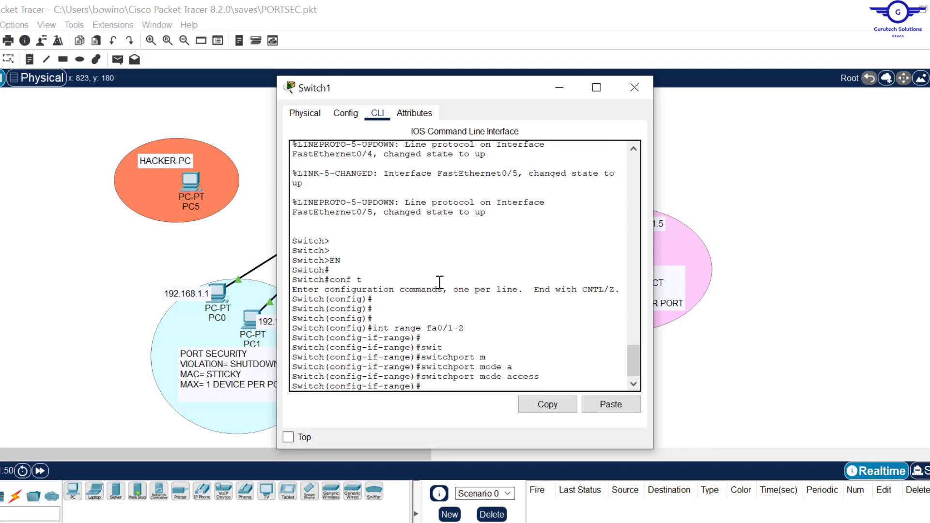
key("Return")
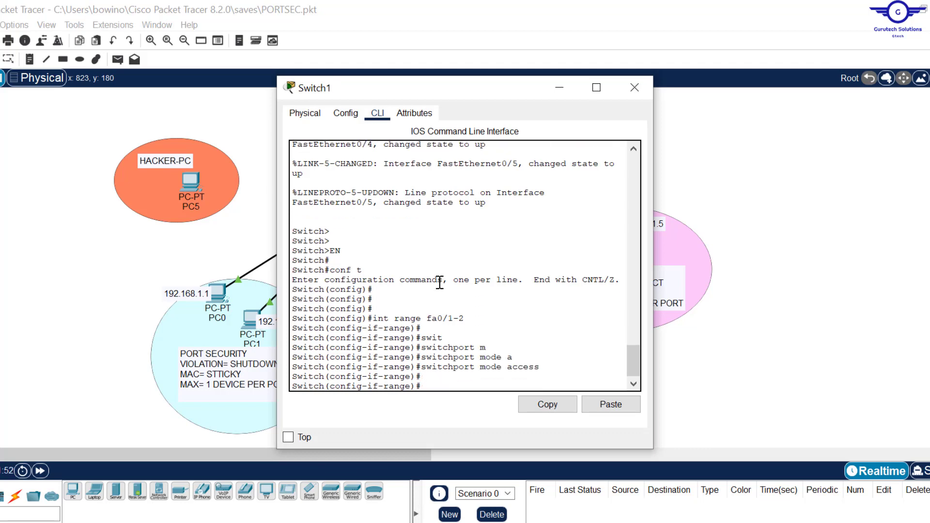
- Enable port security on fa0/1-2 and limit each port to a maximum of 1 MAC address
type("sw")
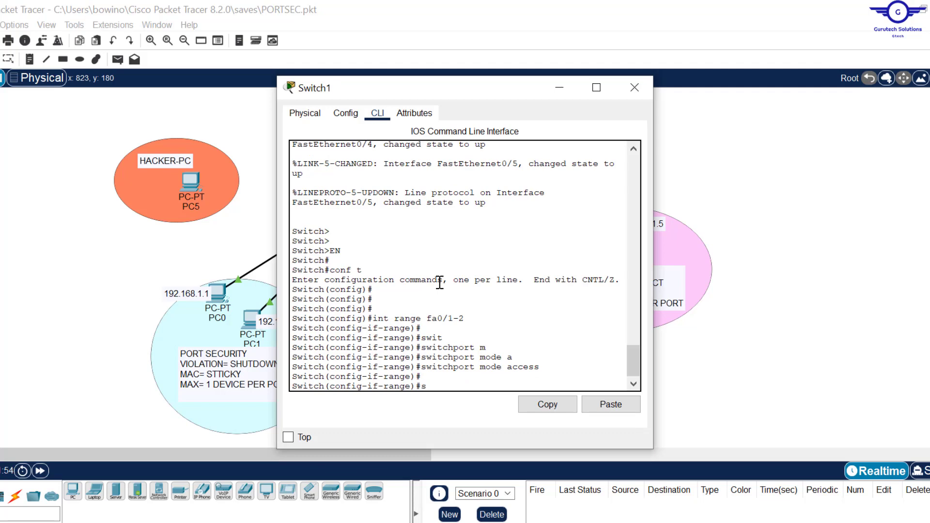
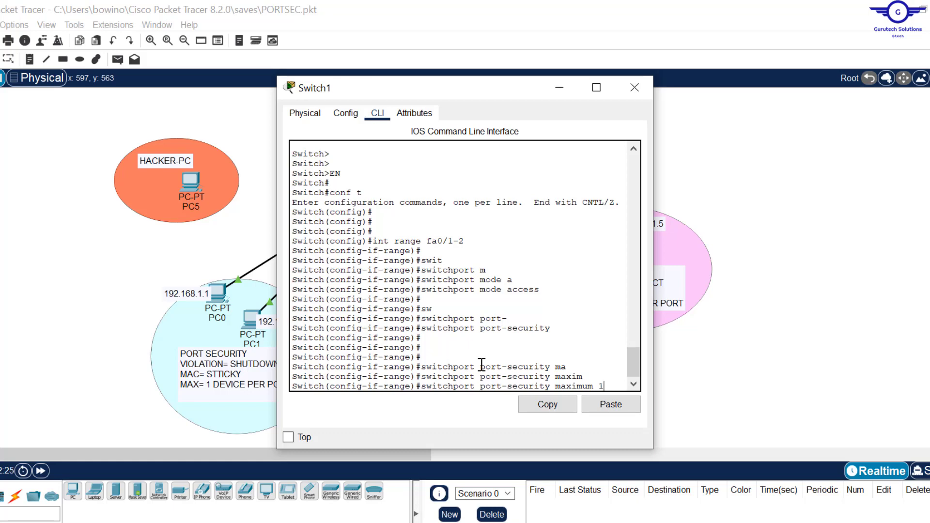
key("Return")
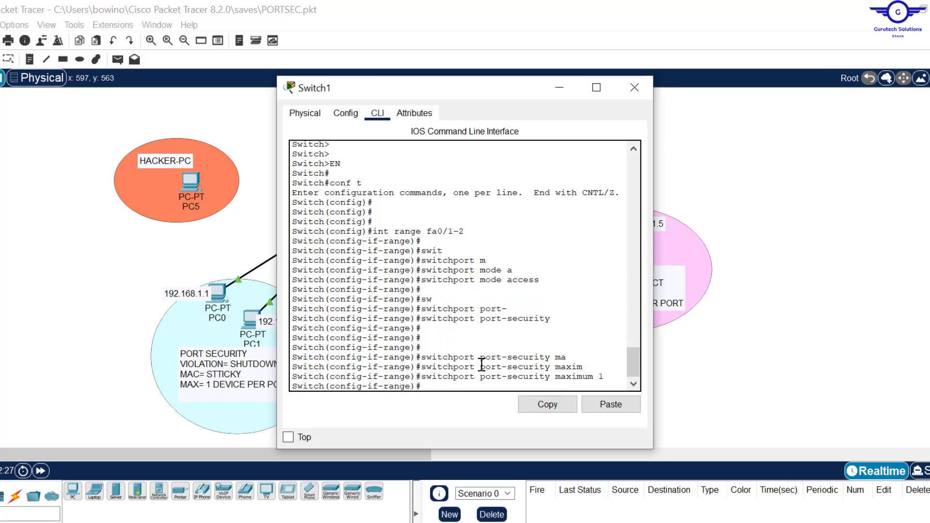
key("Return")
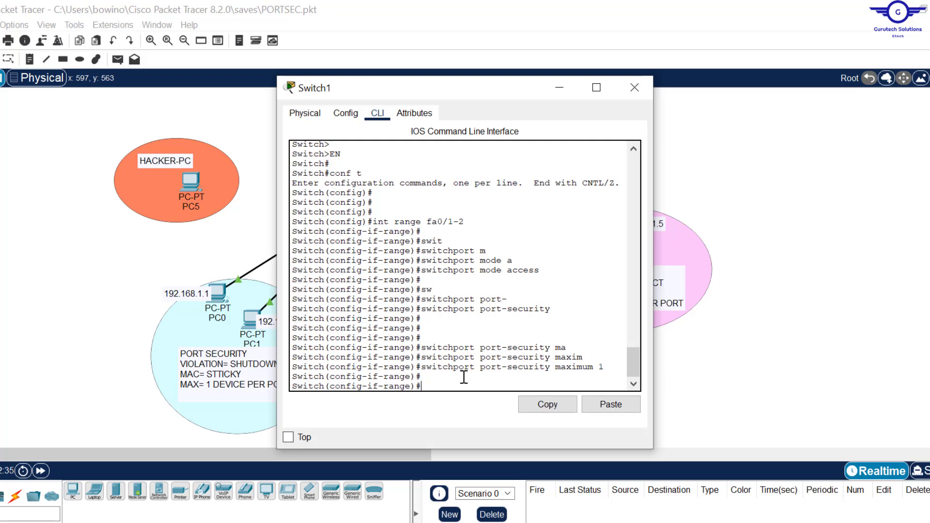
- Set fa0/1-2 to learn MAC addresses as sticky with switchport port-security mac-address sticky
key("Up")
key("BackSpace")
key("BackSpace")
key("BackSpace")
key("BackSpace")
key("BackSpace")
key("BackSpace")
key("BackSpace")
key("BackSpace")
key("BackSpace")
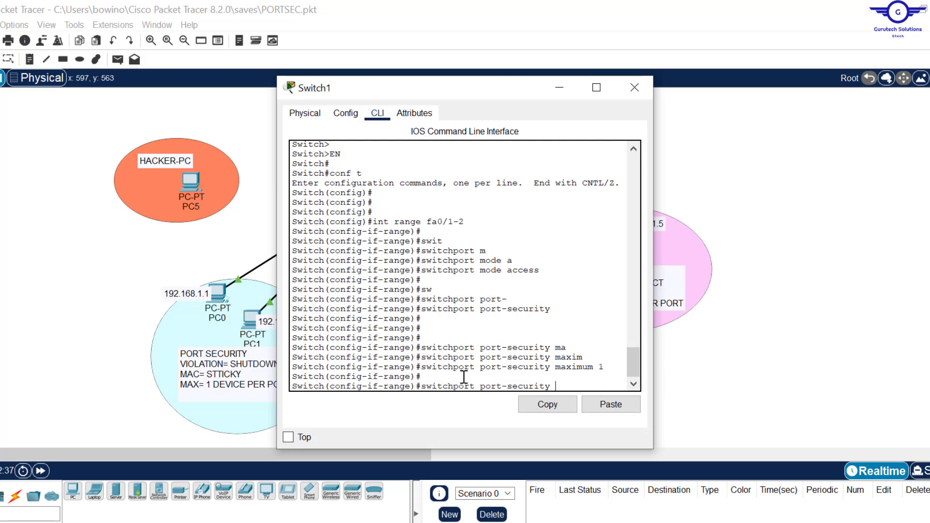
type("mac")
key("Tab")
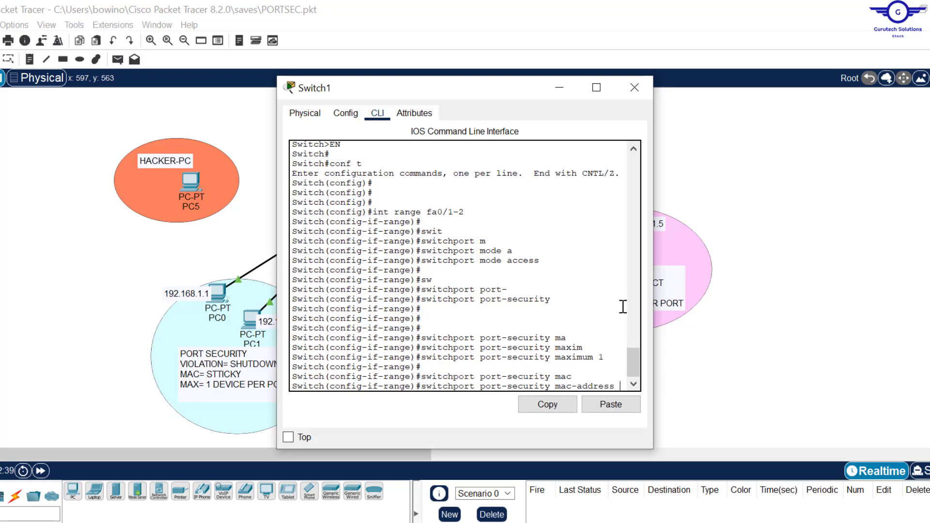
left_click_drag(653, 305, 766, 306)
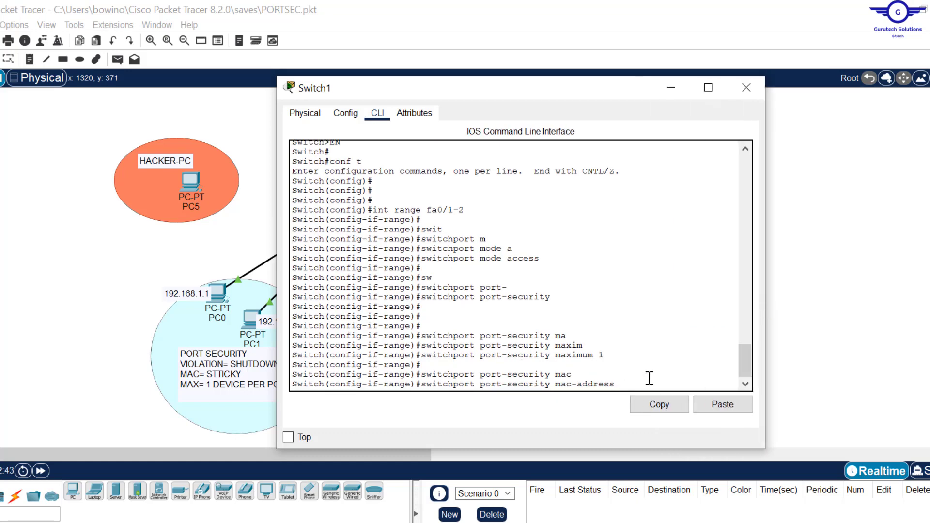
type("st")
key("Tab")
key("Return")
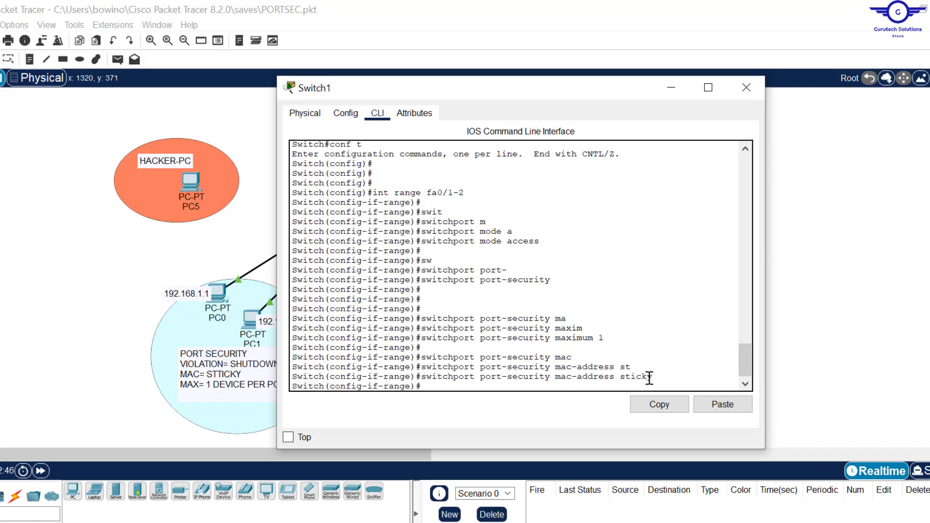
key("Return")
key("Return")
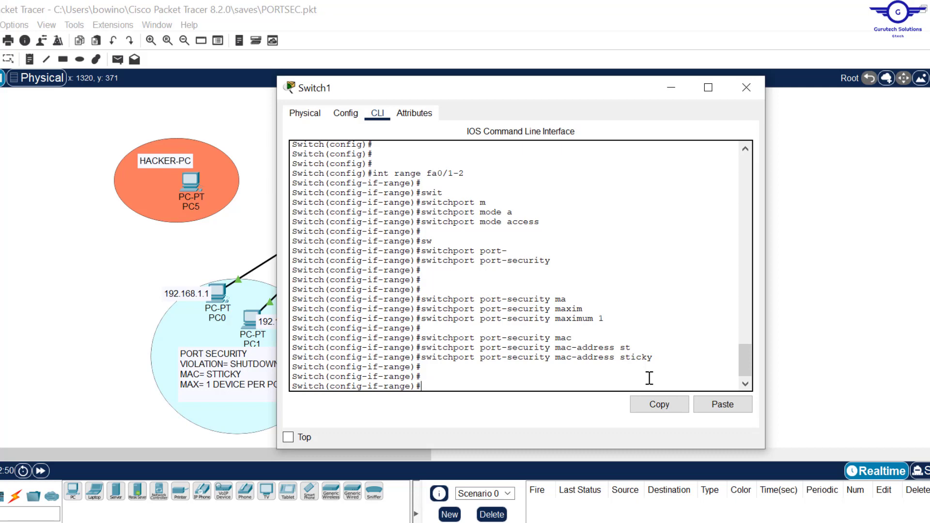
- Start the switchport port-security violation command for fa0/1-2 and list its available modes with ?
type("swi")
key("Tab")
type("p")
key("Tab")
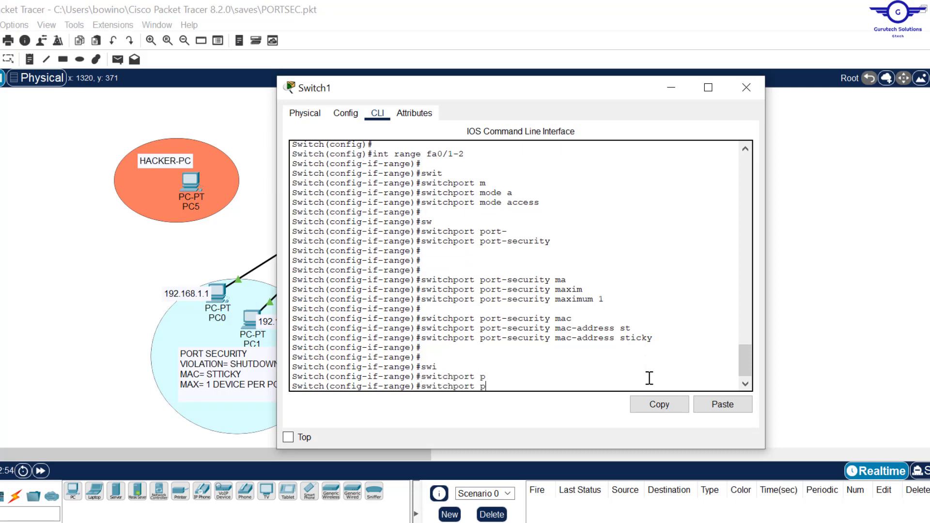
key("BackSpace")
type("port-")
key("Tab")
type("v")
key("Tab")
type("s")
type("h")
key("Tab")
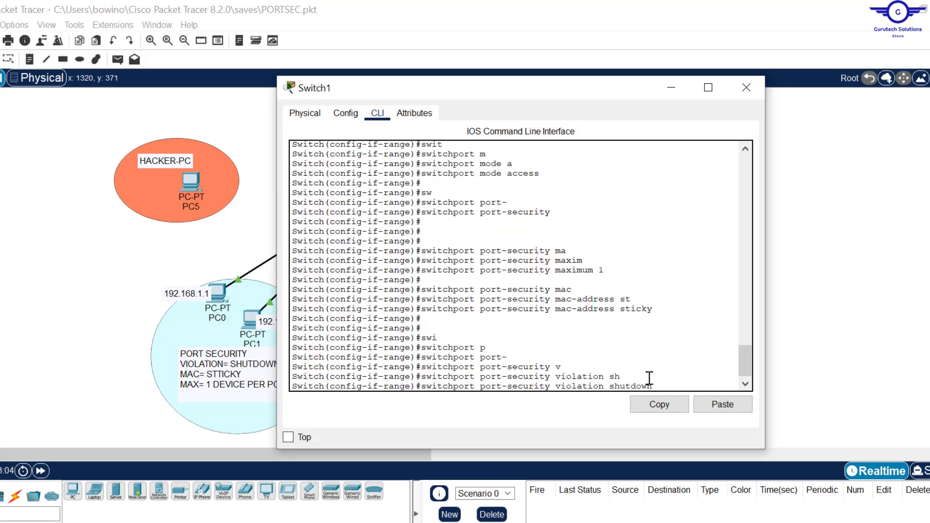
key("BackSpace")
key("BackSpace")
key("BackSpace")
key("BackSpace")
key("BackSpace")
key("BackSpace")
key("BackSpace")
key("BackSpace")
type("?")
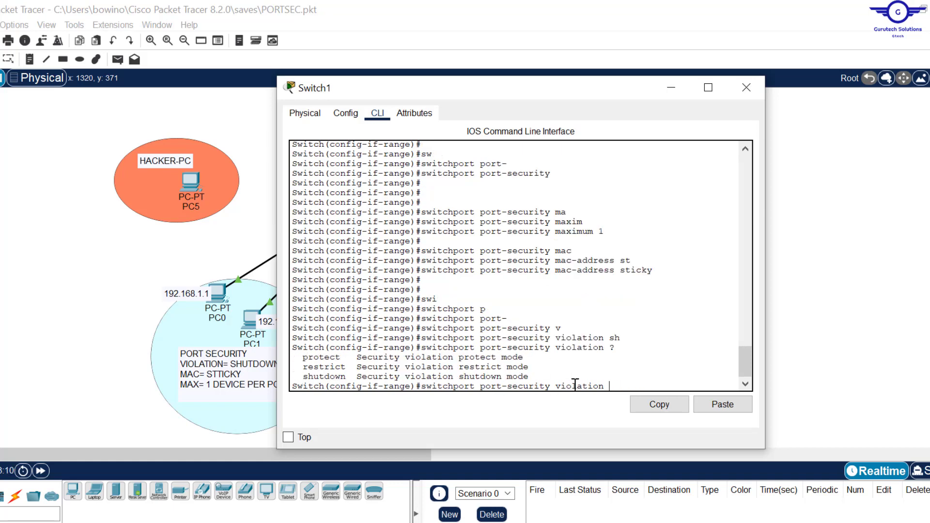
- Complete the command as switchport port-security violation shutdown and apply it to fa0/1-2
type("shu")
key("Tab")
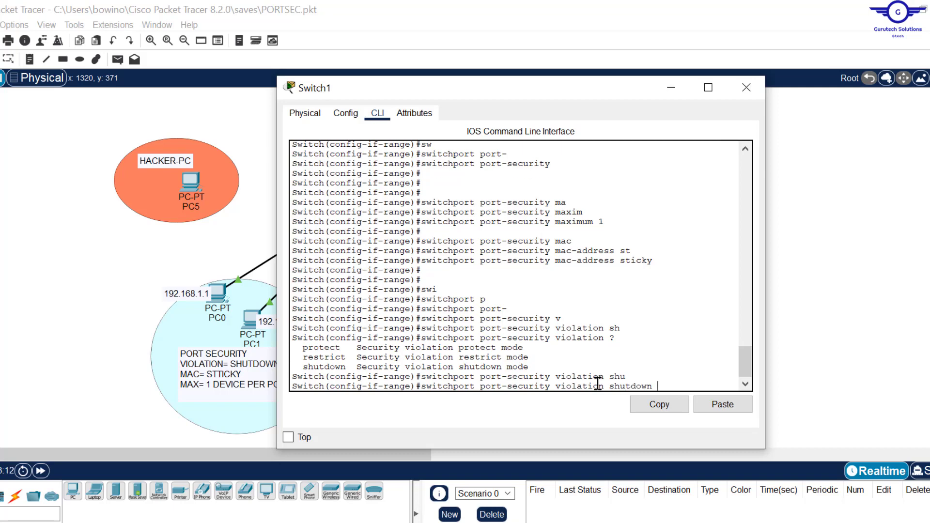
key("Return")
key("Return")
key("Return")
key("Return")
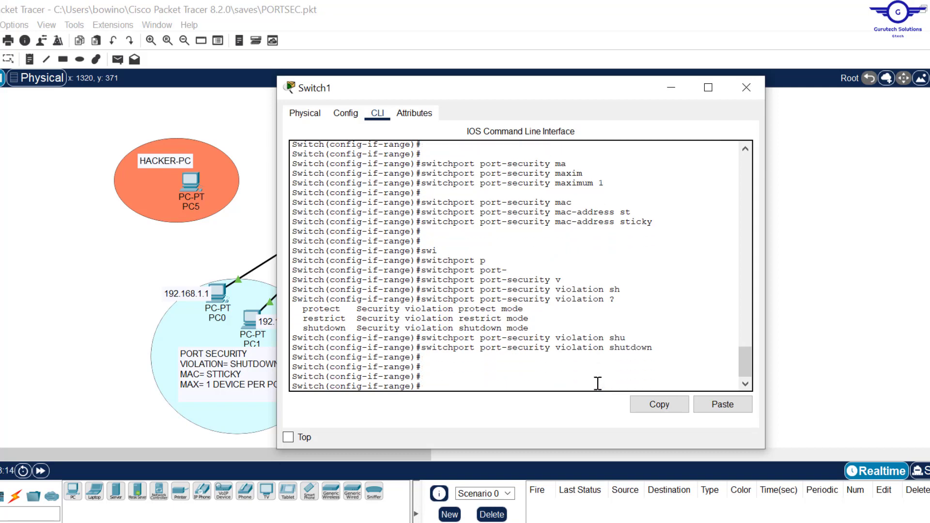
key("Return")
key("Return")
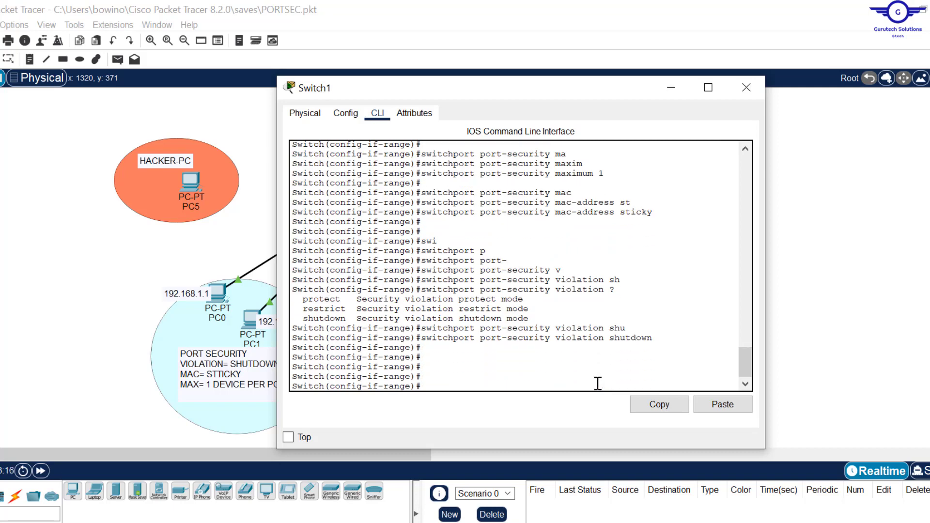
- Exit the interface range configuration and return to global configuration mode on Switch1
type("exit")
key("Return")
key("Return")
key("Return")
key("Return")
key("Return")
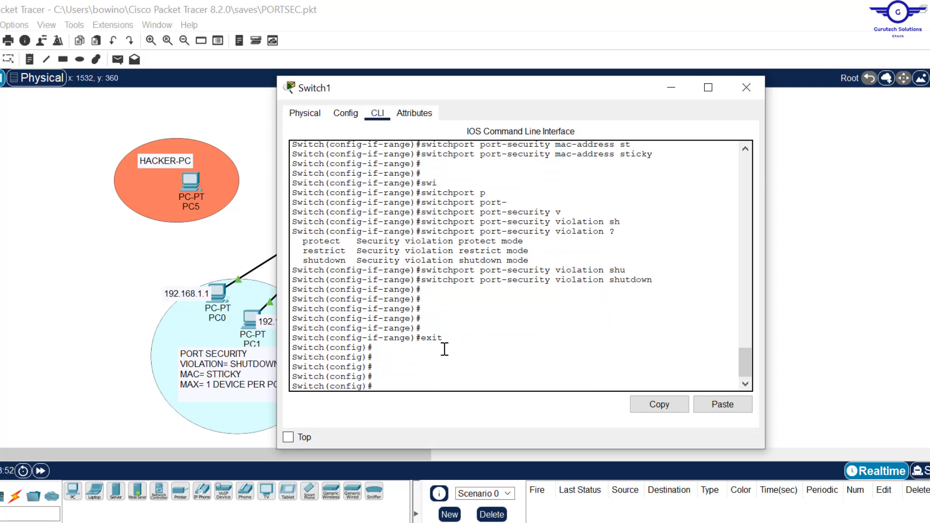
- Check the second-batch requirements in the configuration guide and the PC3 link in the topology, and return to Switch1's CLI
key("alt+Tab")
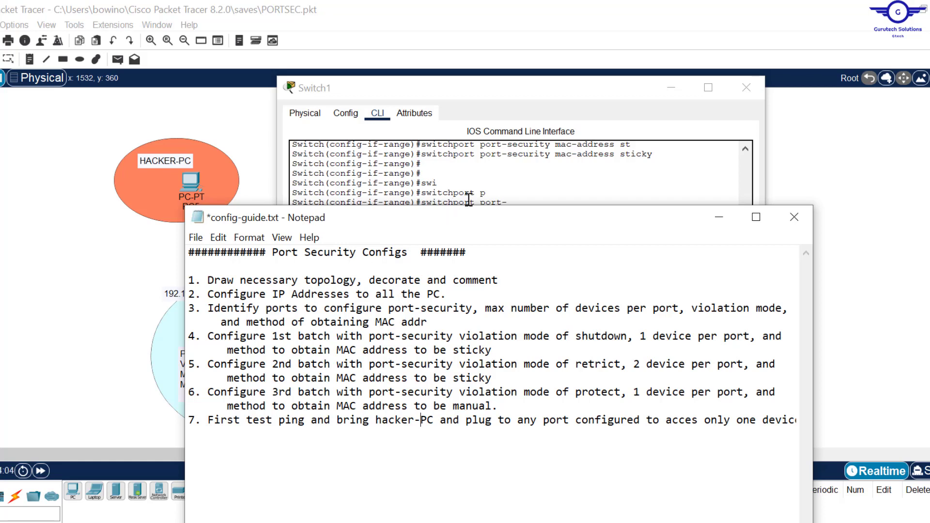
left_click(515, 181)
left_click(875, 179)
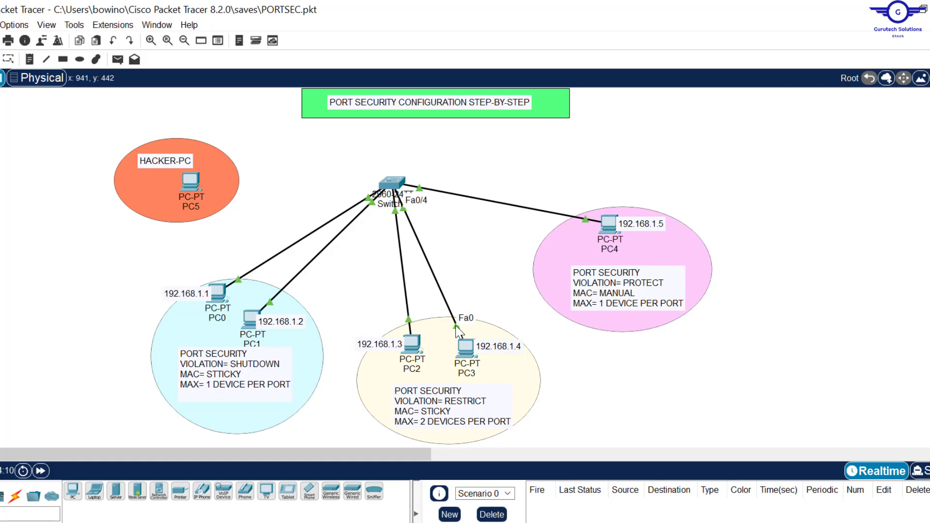
left_click(395, 186)
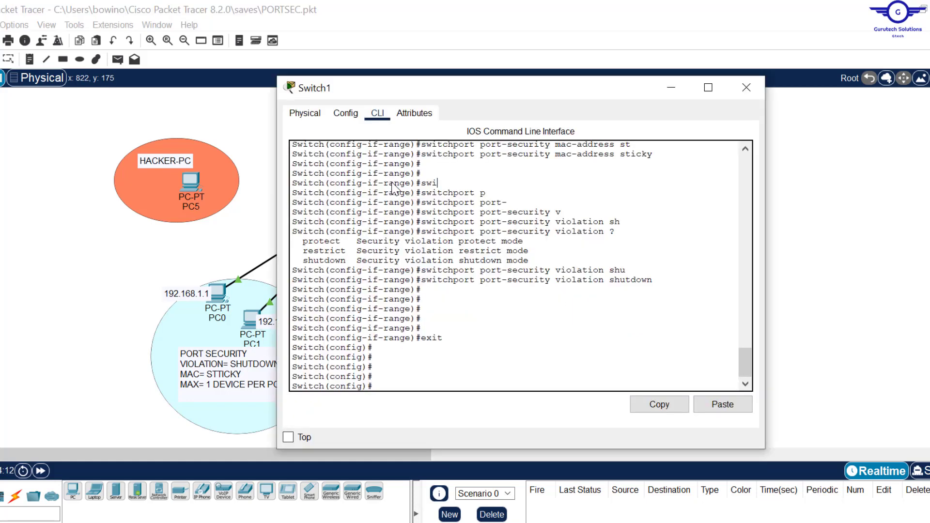
- Enter interface range configuration mode for fa0/3-4 on Switch1 with int range fa0/3-4
type("int ramge fa0/3-4")
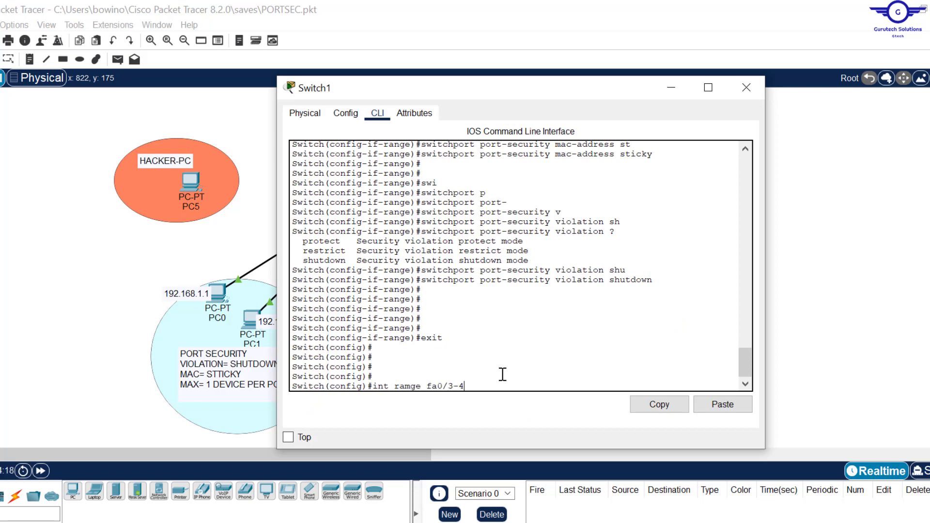
key("Return")
key("Up")
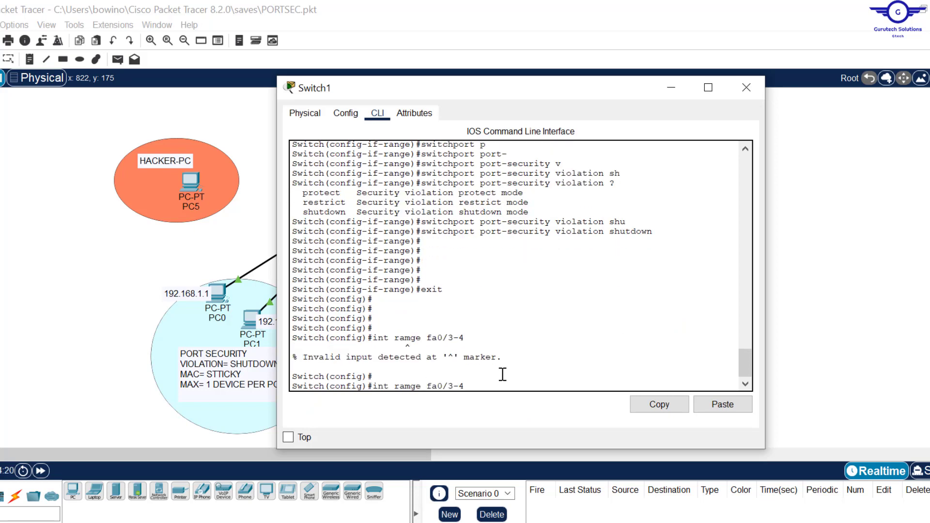
key("Left")
key("Left")
key("Left")
key("Left")
key("Left")
key("Left")
key("Left")
key("Left")
key("BackSpace")
key("BackSpace")
key("BackSpace")
type("nge")
key("Return")
key("Return")
key("Return")
- Set fa0/3-4 to access mode with switchport mode access
type("swit")
key("Tab")
type("m")
key("Tab")
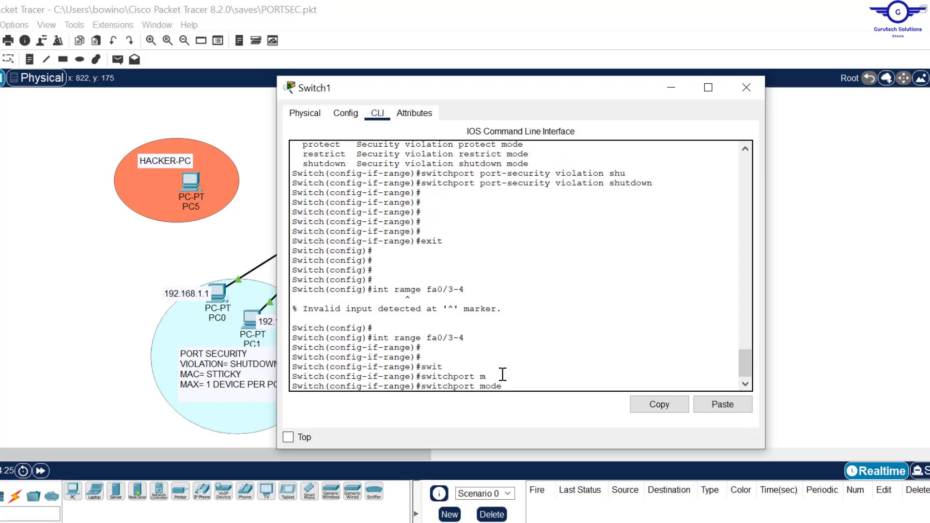
type("a")
key("Tab")
key("Return")
key("Return")
- Enable port security on fa0/3-4 with switchport port-security
type("swit")
key("Tab")
type("port-")
key("Tab")
key("Return")
key("Return")
key("Return")
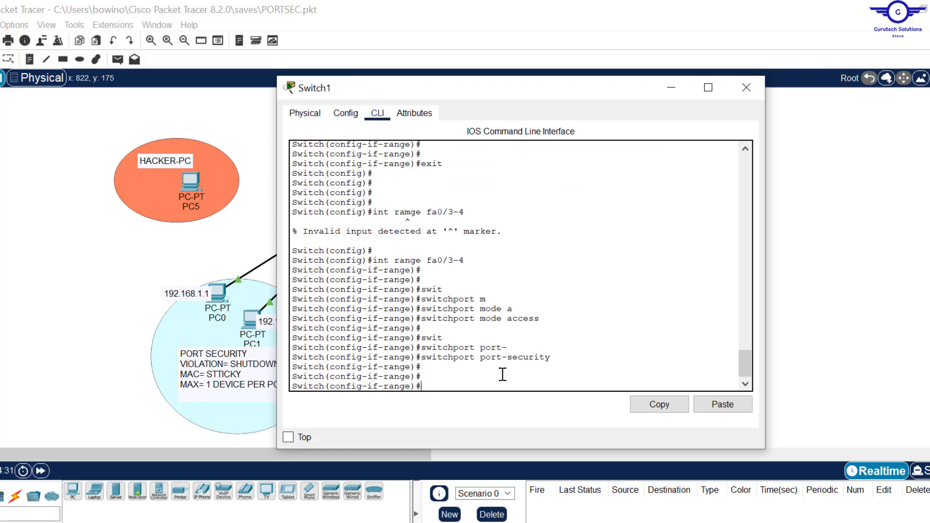
- Limit fa0/3-4 to two devices per port, as the guide requires, with switchport port-security maximum 2
key("Up")
type("max")
key("Tab")
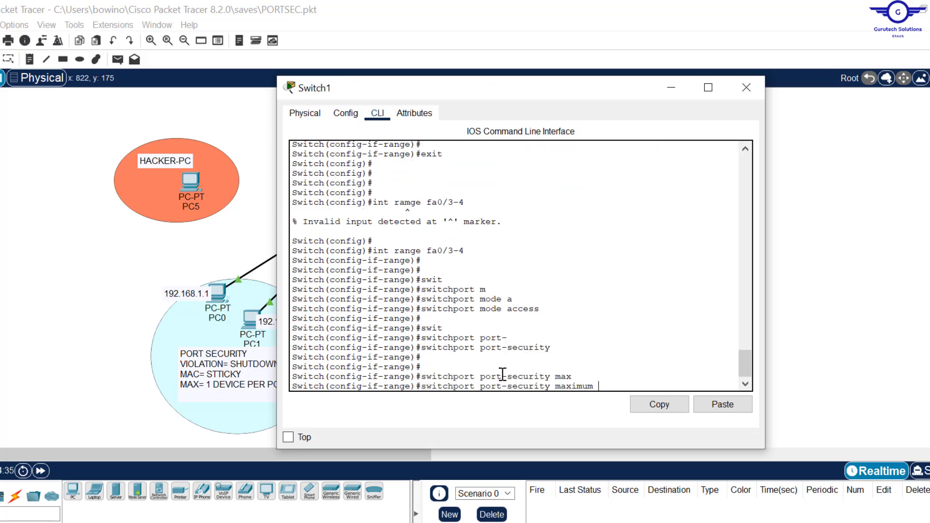
key("alt+Tab")
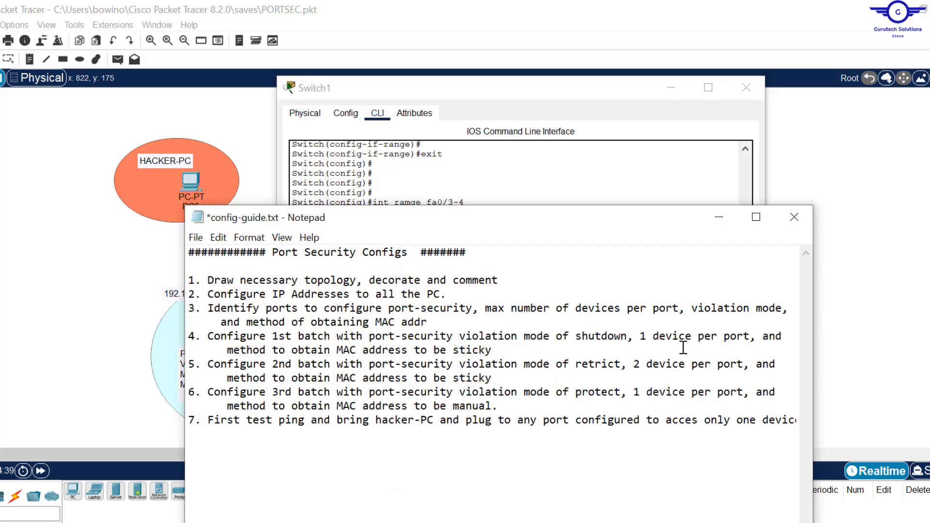
left_click_drag(628, 364, 724, 364)
left_click(729, 225)
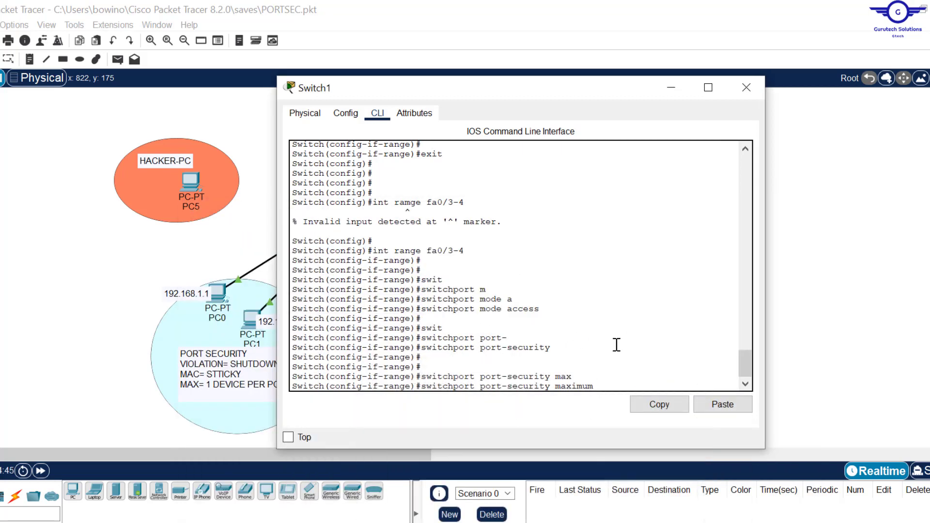
type("2")
key("Return")
key("Return")
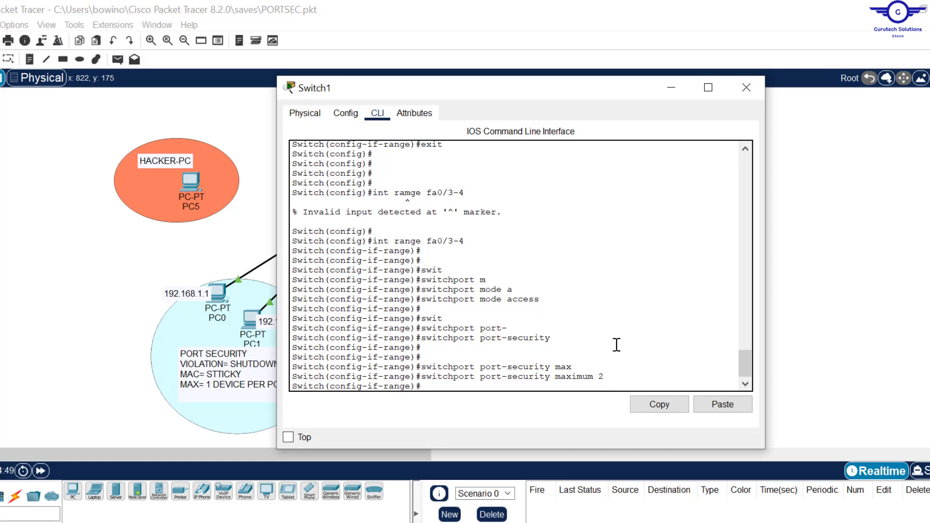
- Set fa0/3-4 to learn MAC addresses as sticky with switchport port-security mac-address sticky
key("Up")
key("BackSpace")
key("BackSpace")
key("BackSpace")
key("BackSpace")
key("BackSpace")
key("BackSpace")
key("BackSpace")
key("BackSpace")
key("BackSpace")
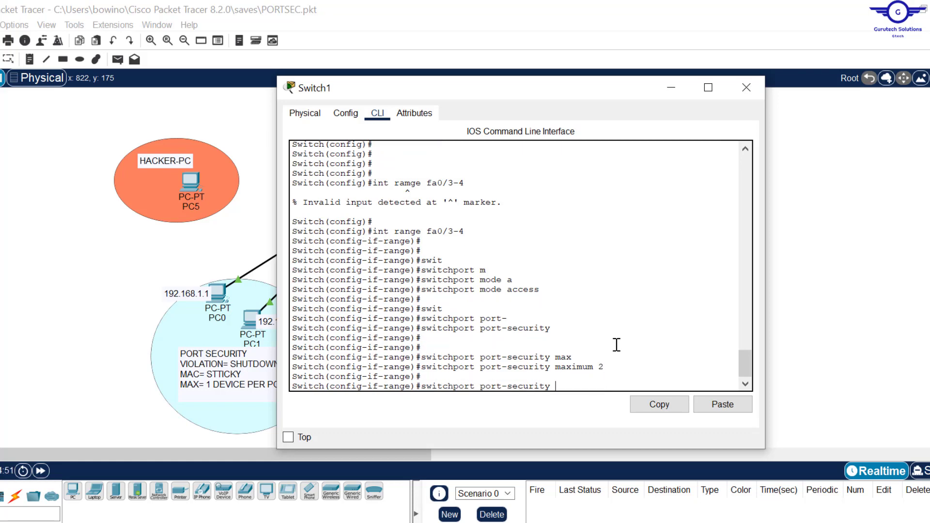
type("mac")
key("Tab")
type("st")
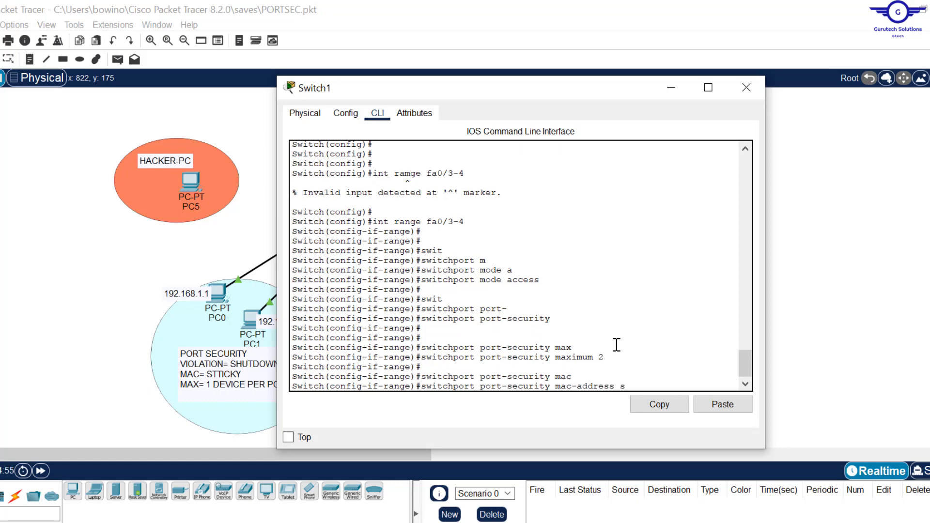
key("Tab")
key("Return")
key("Return")
key("Return")
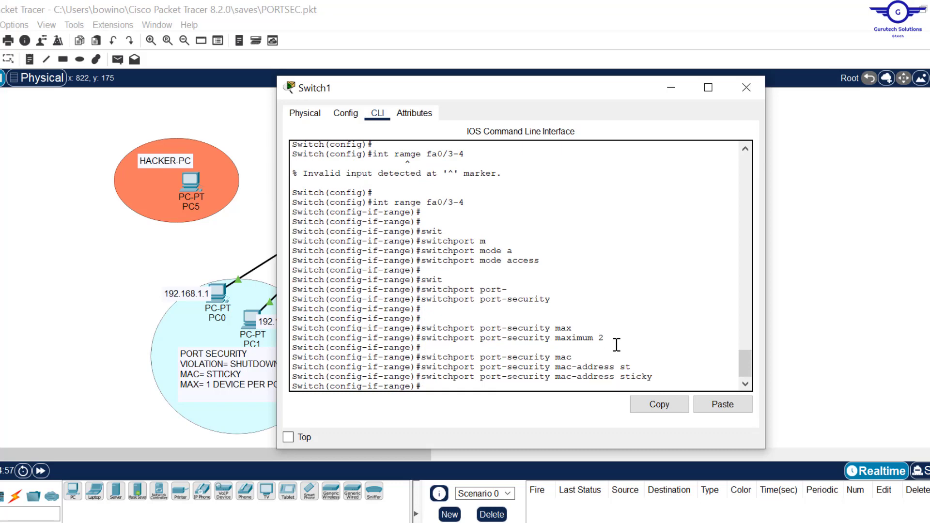
- Set the violation mode of fa0/3-4 to restrict with switchport port-security violation restrict
type("sw")
key("Up")
key("BackSpace")
key("BackSpace")
key("BackSpace")
key("BackSpace")
key("BackSpace")
key("BackSpace")
key("BackSpace")
key("BackSpace")
key("BackSpace")
key("BackSpace")
key("BackSpace")
key("BackSpace")
key("BackSpace")
key("BackSpace")
key("BackSpace")
key("BackSpace")
key("BackSpace")
key("BackSpace")
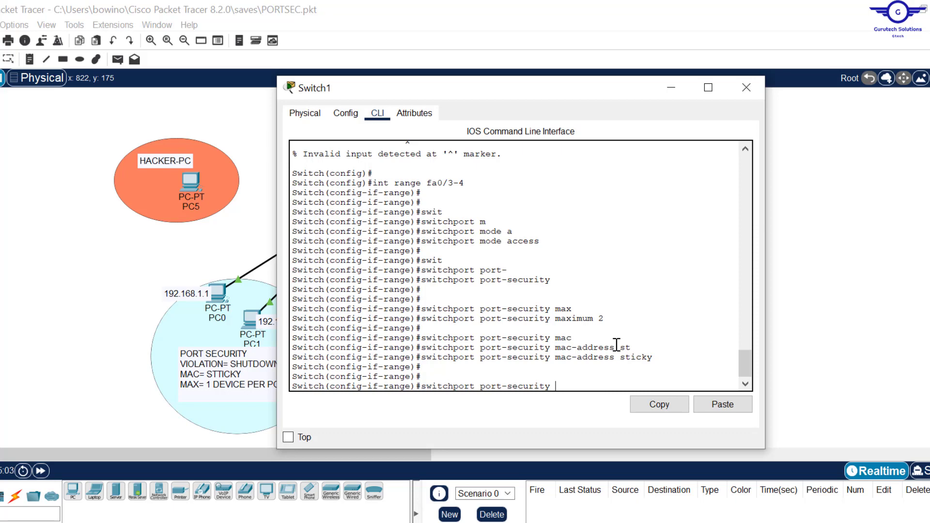
type("vio")
key("Tab")
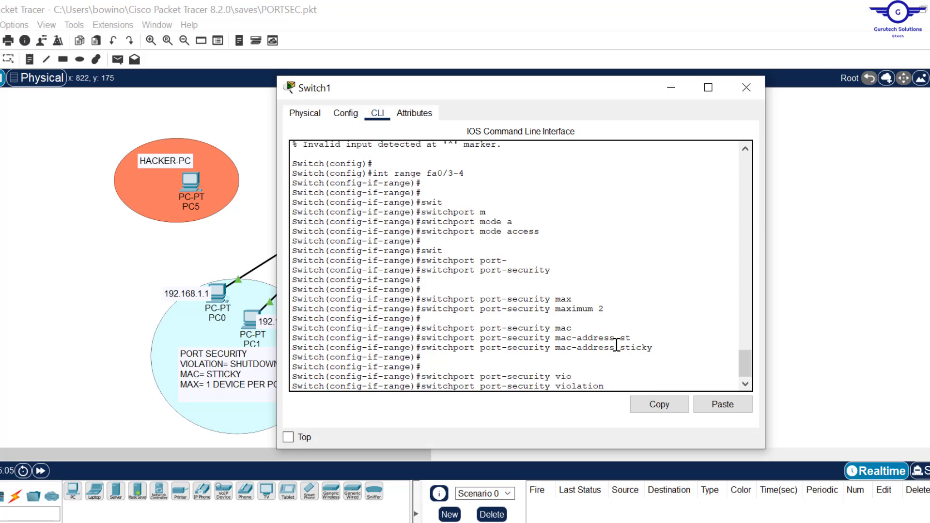
type("res")
key("Tab")
key("Return")
- Leave the fa0/3-4 interface range and return to global configuration mode on Switch1
type("exit")
key("Return")
key("Return")
key("Return")
key("Return")
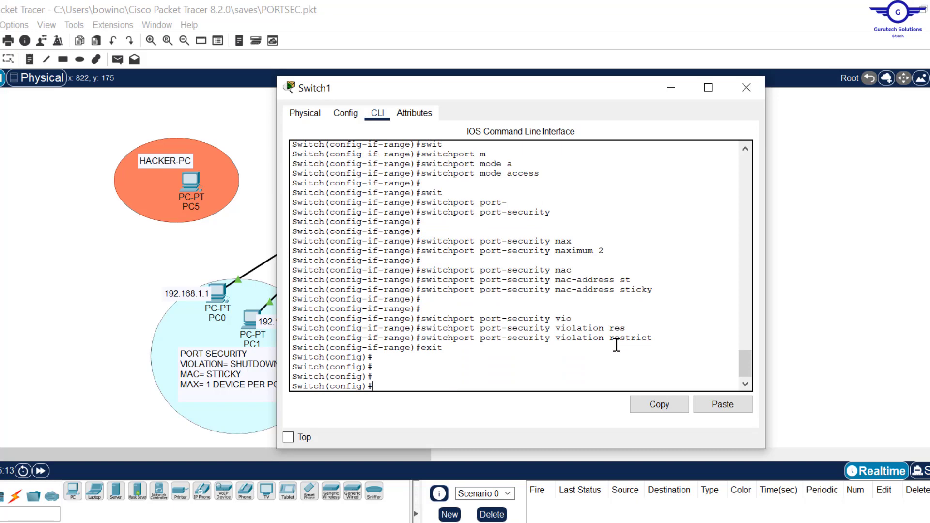
- Review the third-batch requirements in the guide and PC4's link in the topology, and return to Switch1's CLI
key("alt+Tab")
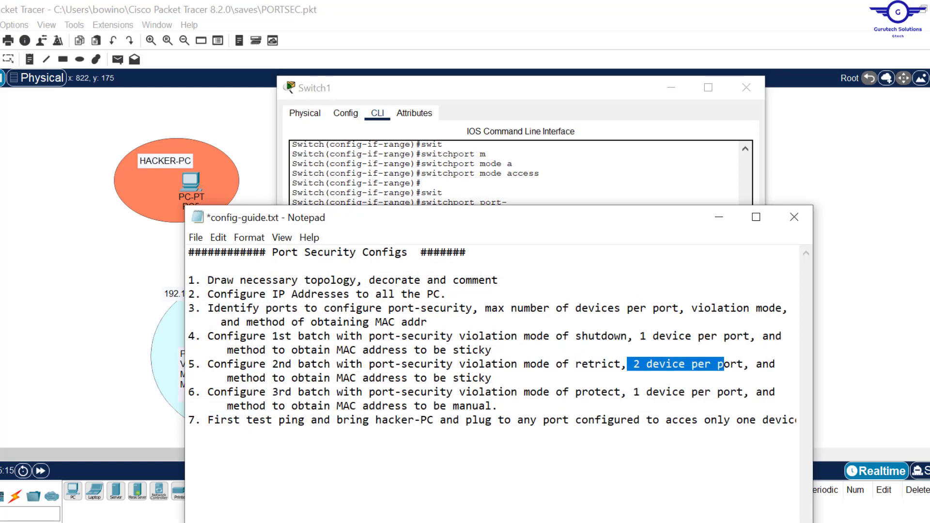
left_click_drag(506, 407, 201, 391)
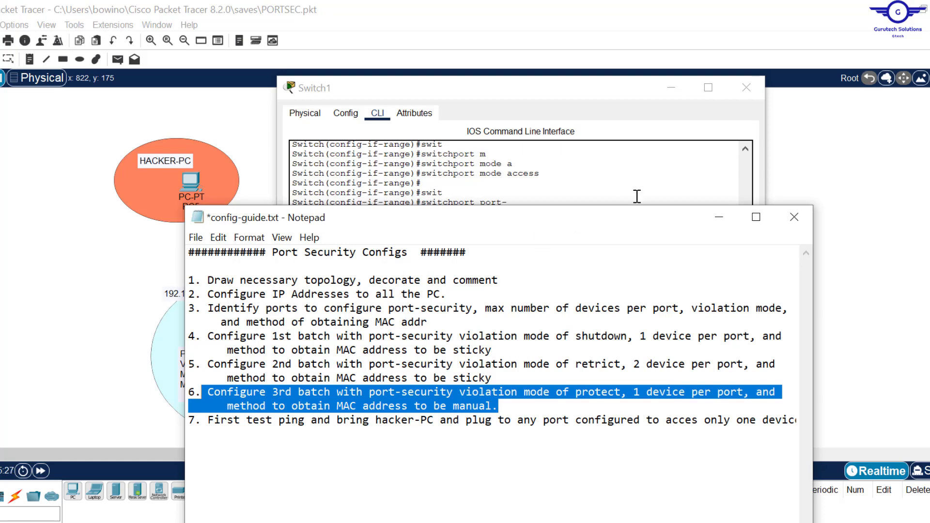
left_click(859, 155)
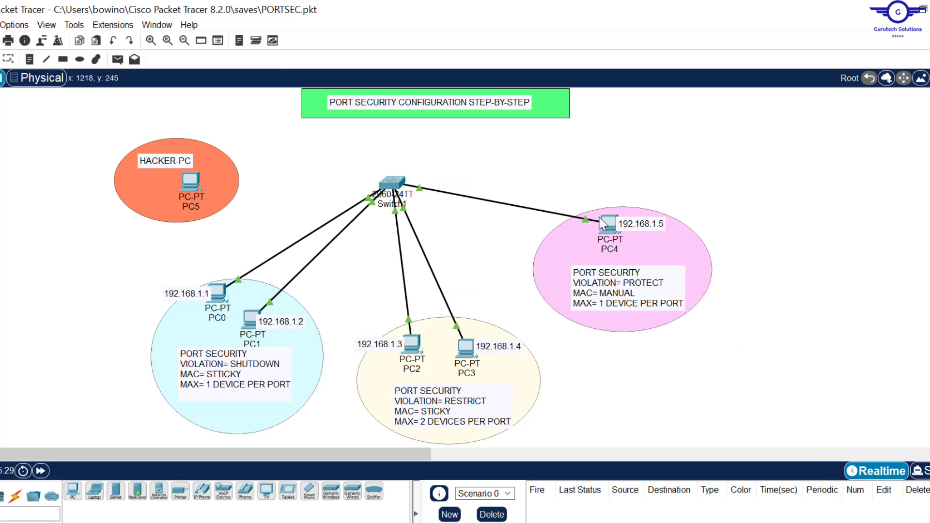
mouse_move(587, 225)
left_click(397, 184)
- Enter interface configuration for fa0/5 and set it to access mode with switchport mode access
type("i")
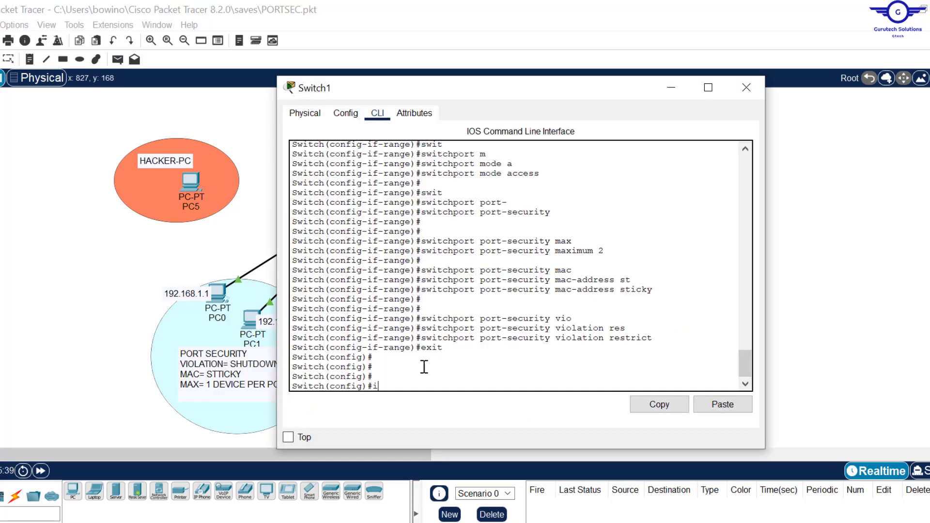
type("nt fa0/5")
key("Return")
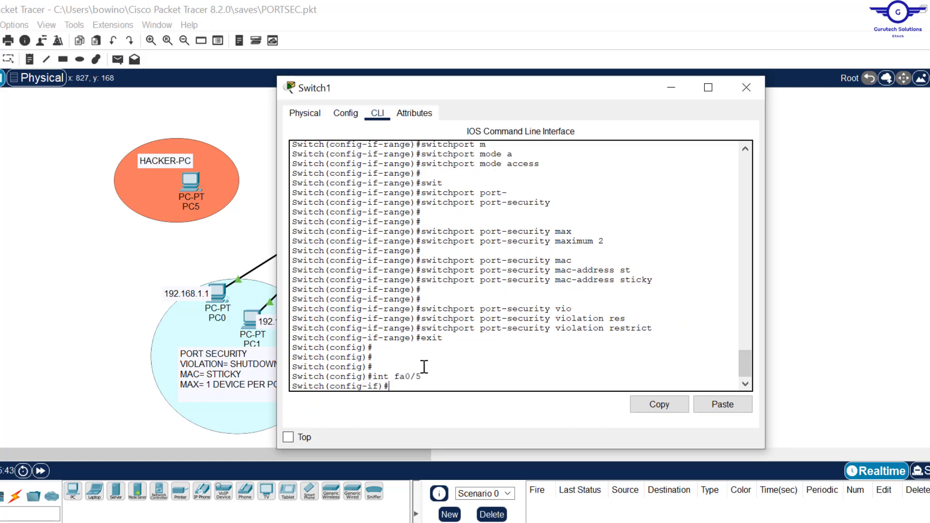
type("swit")
key("Tab")
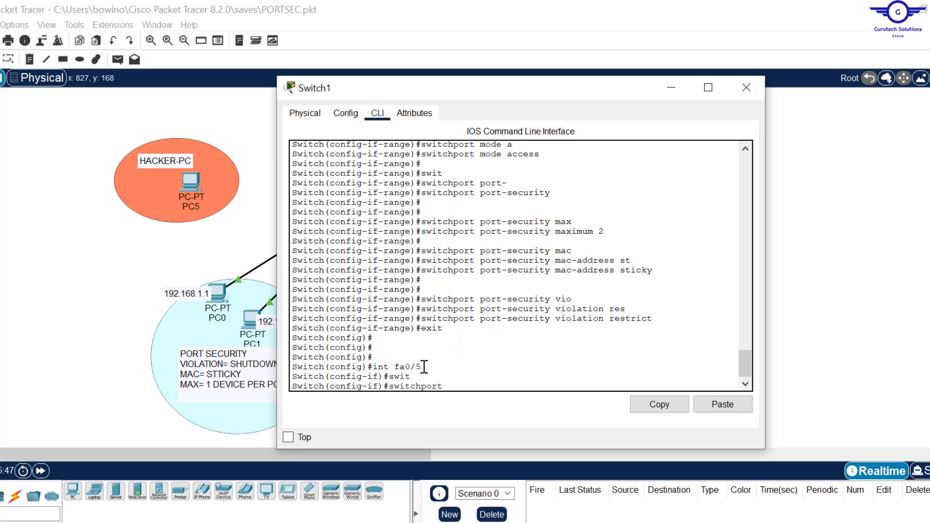
type("m")
key("Tab")
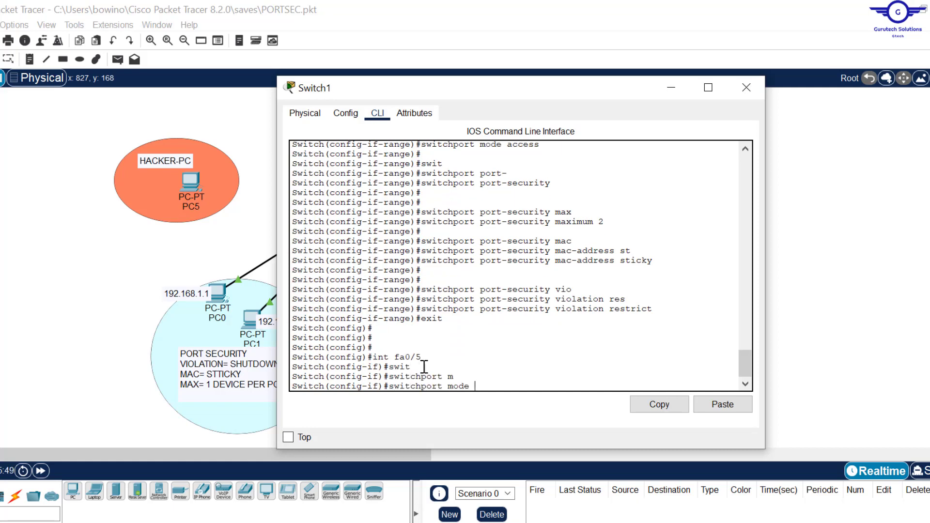
type("a")
key("Tab")
key("Return")
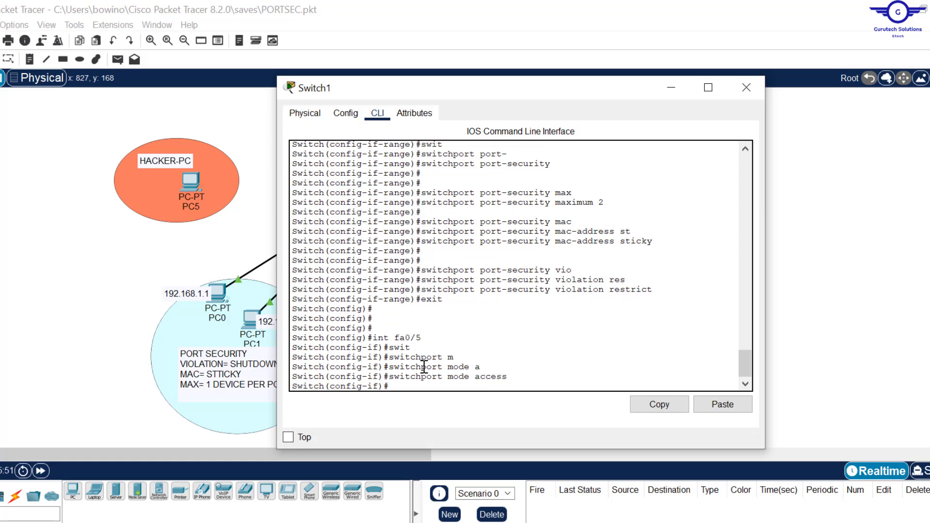
key("Return")
- Enable port security on fa0/5 with switchport port-security
type("switchport port-")
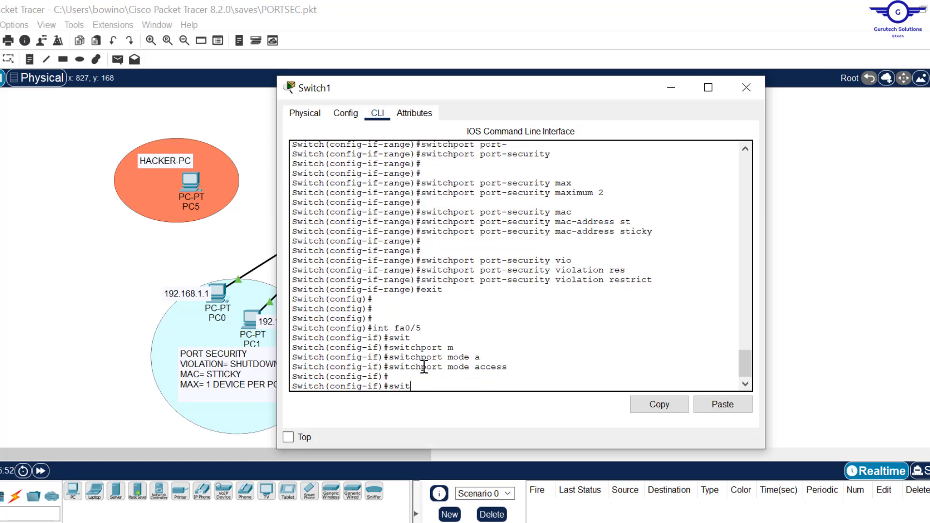
key("Tab")
type("port-")
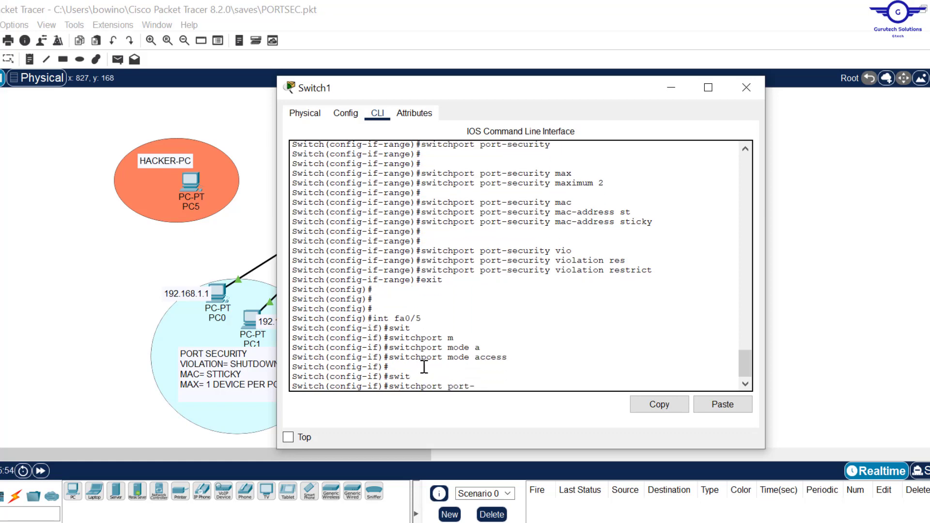
key("Tab")
key("Return")
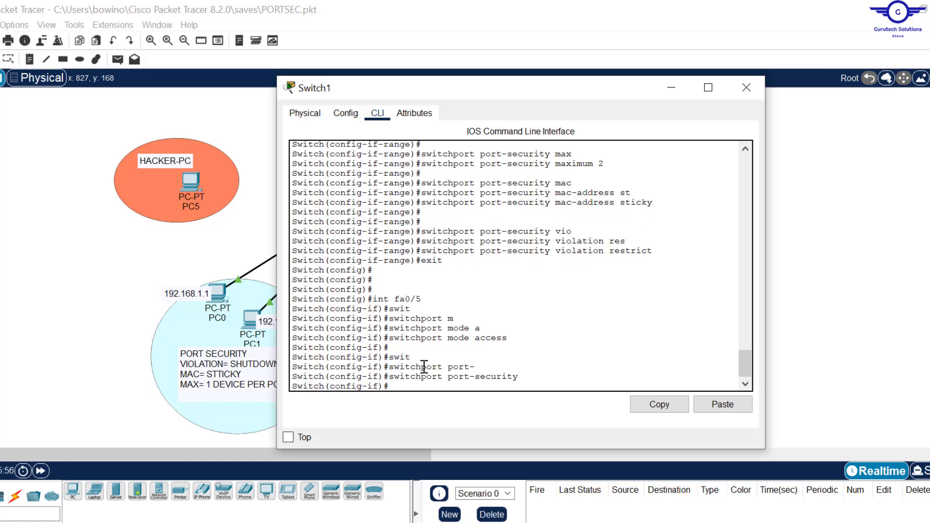
key("Return")
- Limit fa0/5 to one device with switchport port-security maximum 1
key("Up")
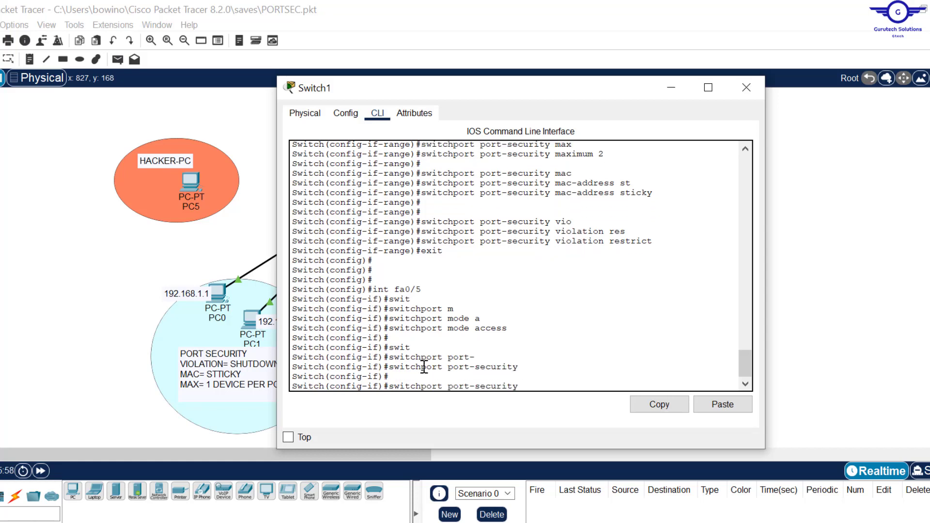
type("ma")
key("Tab")
type("x")
key("Tab")
type("1")
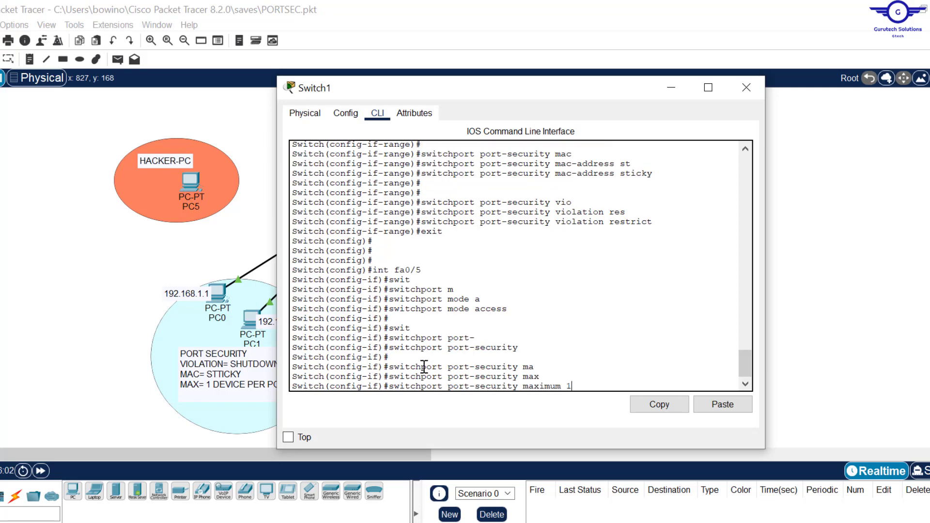
key("Return")
key("Return")
- Start the switchport port-security mac-address command for fa0/5 and list its available options with ?
key("Up")
key("Up")
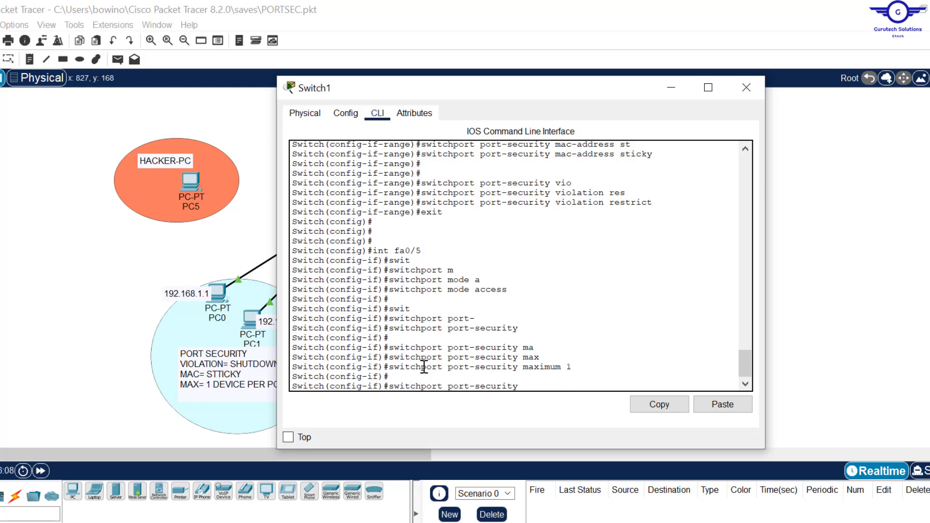
key("Tab")
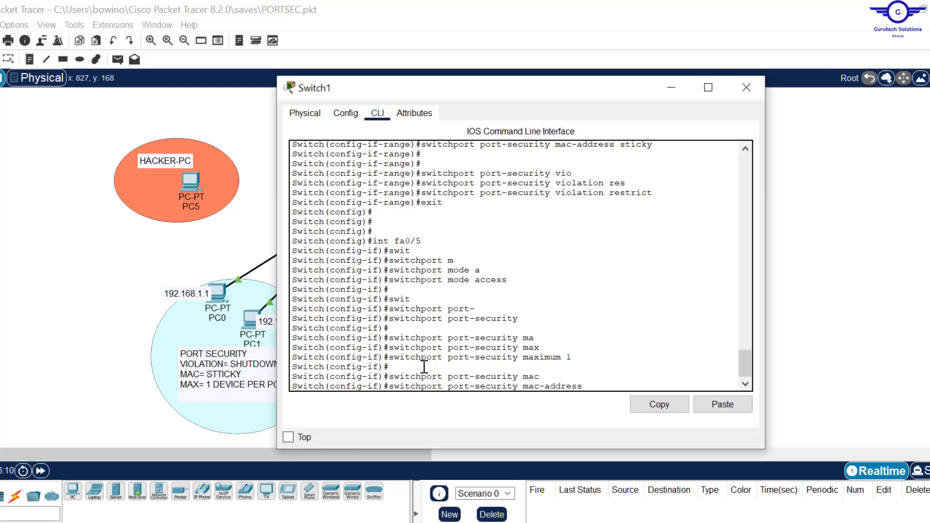
type("?")
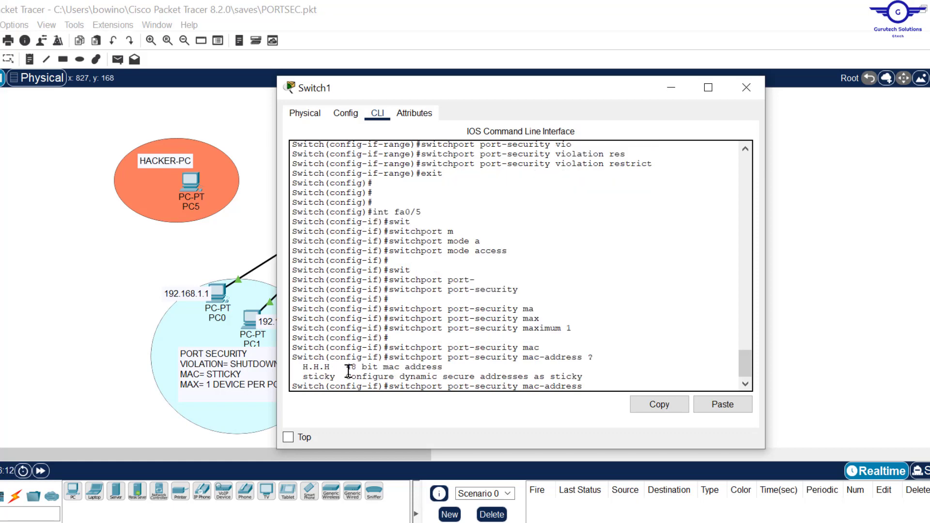
left_click_drag(342, 377, 301, 338)
key("Return")
key("Up")
- Copy the MAC address of PC4's FastEthernet0 interface from its configuration and close PC4
left_click(865, 241)
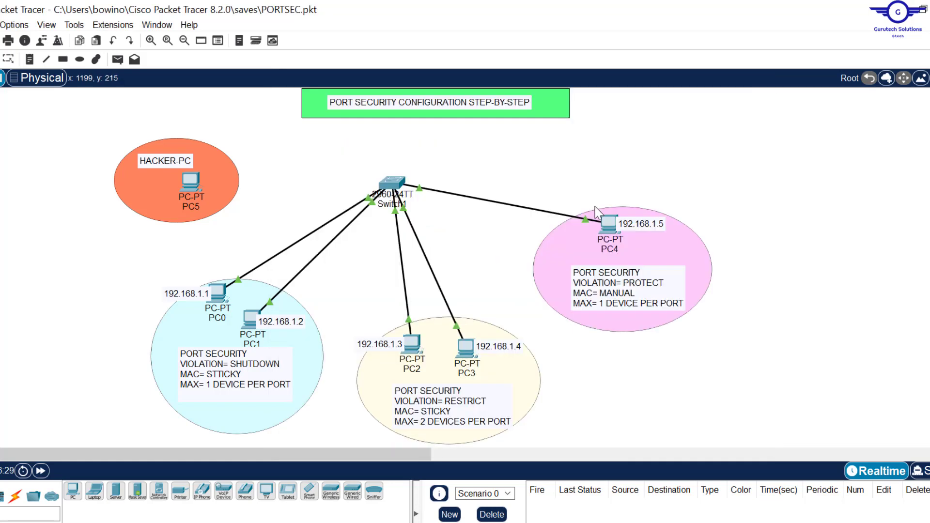
left_click(605, 224)
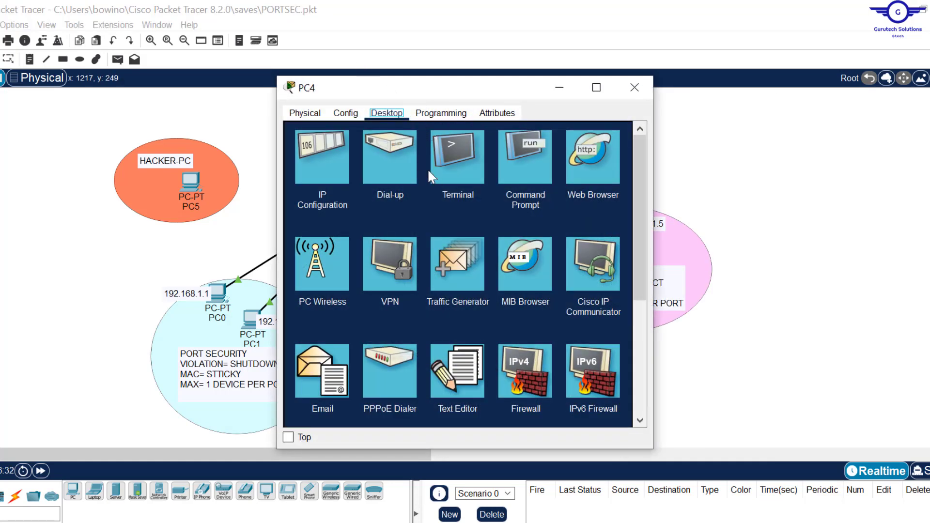
left_click(349, 115)
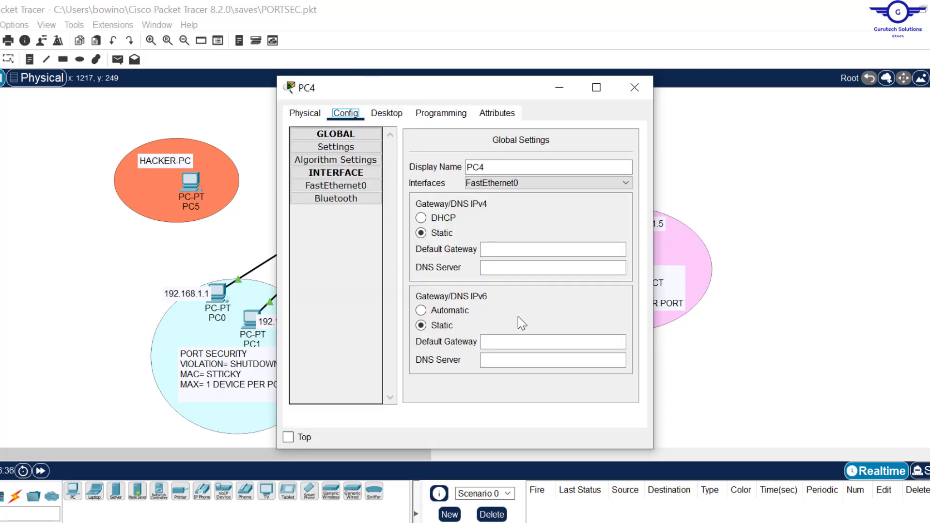
left_click(352, 148)
left_click(356, 186)
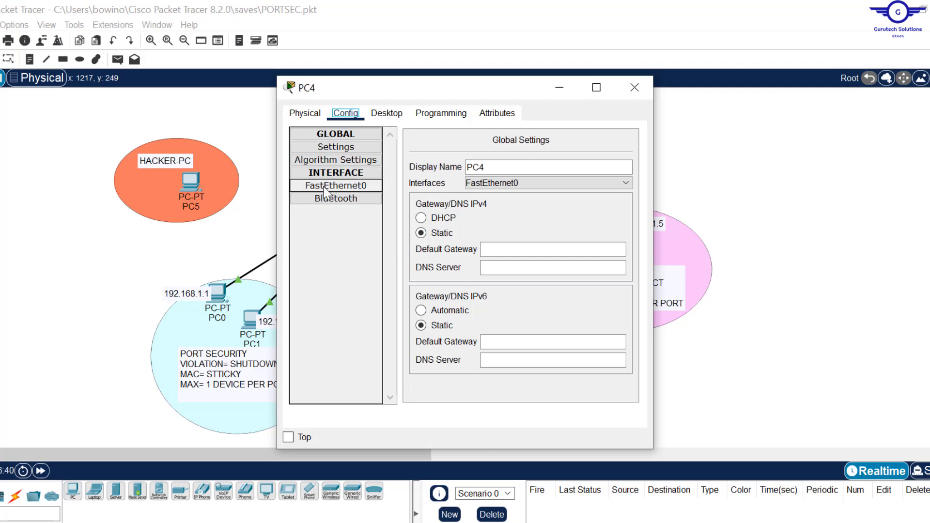
left_click(336, 188)
left_click(603, 193)
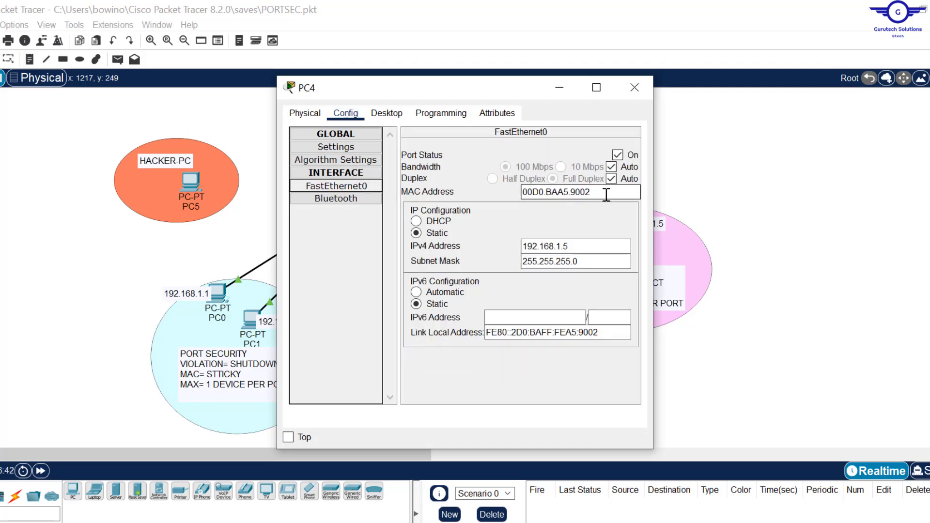
left_click_drag(563, 194, 523, 192)
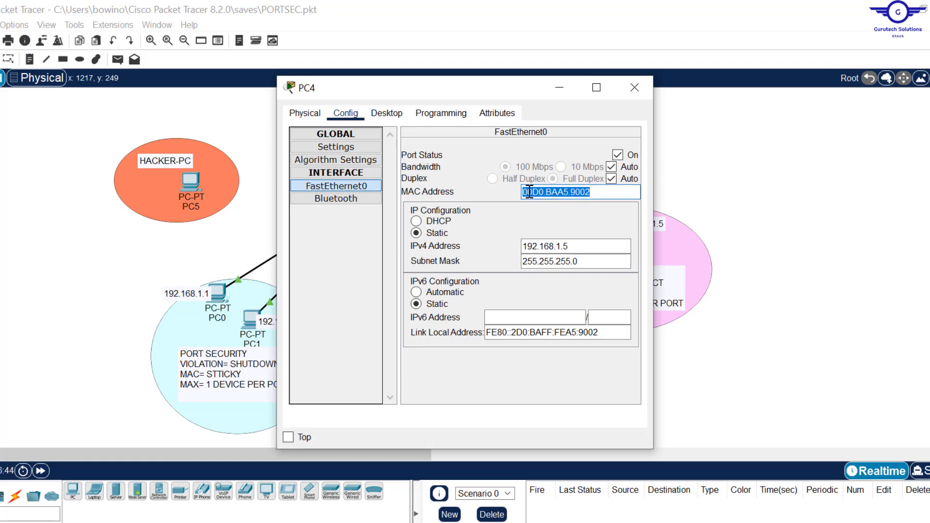
right_click(530, 193)
left_click(576, 261)
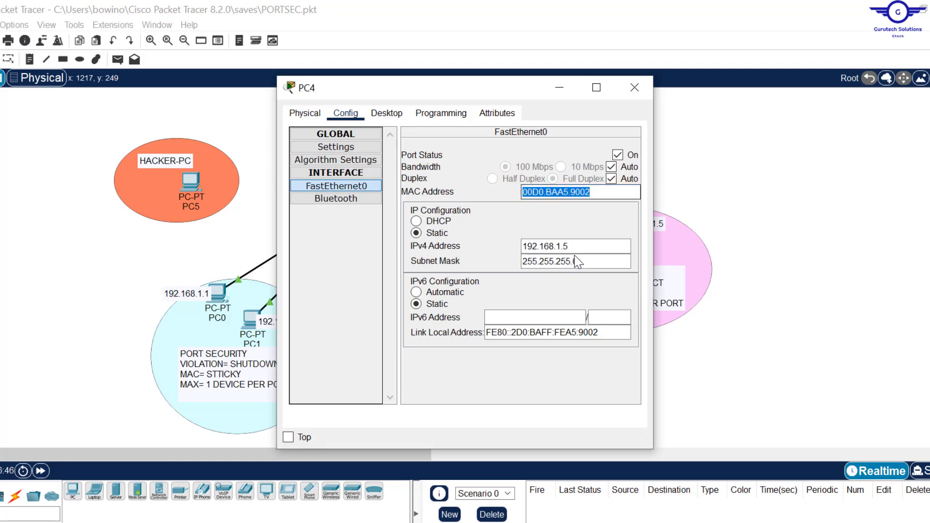
left_click(635, 87)
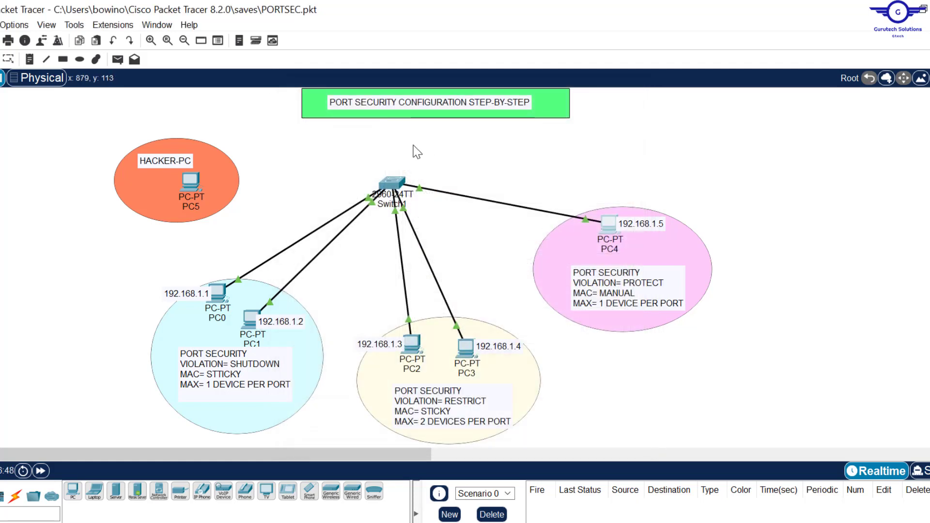
- Set the manual secure MAC address on Switch1's fa0/5 with switchport port-security mac-address 00D0.BAA5.9002
left_click(392, 183)
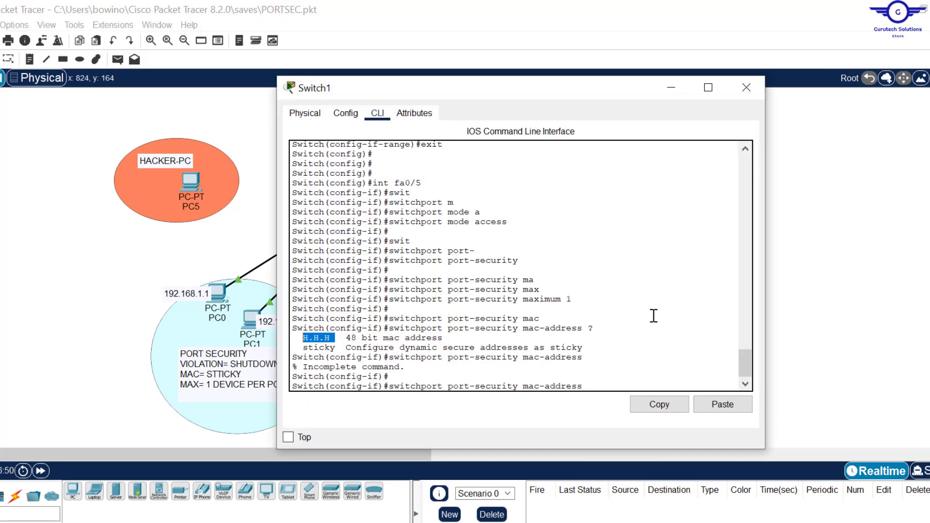
right_click(649, 359)
left_click(685, 382)
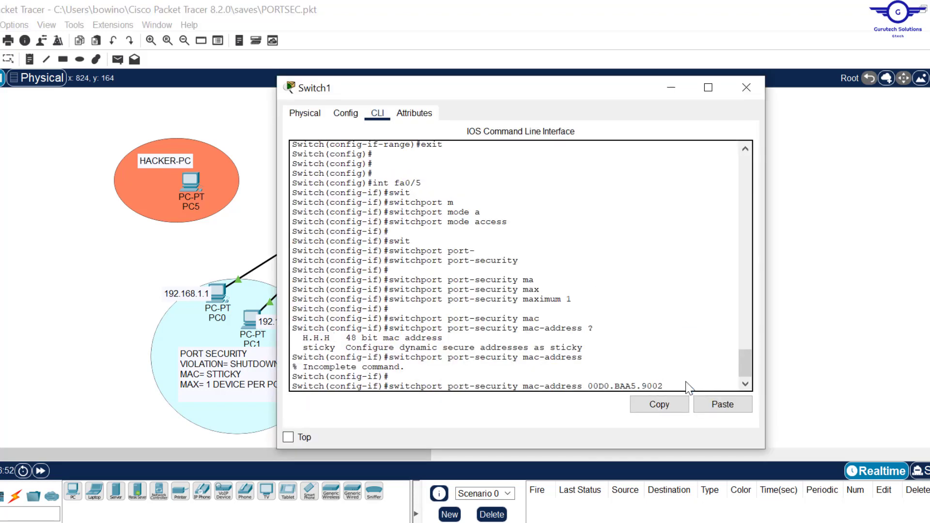
key("Return")
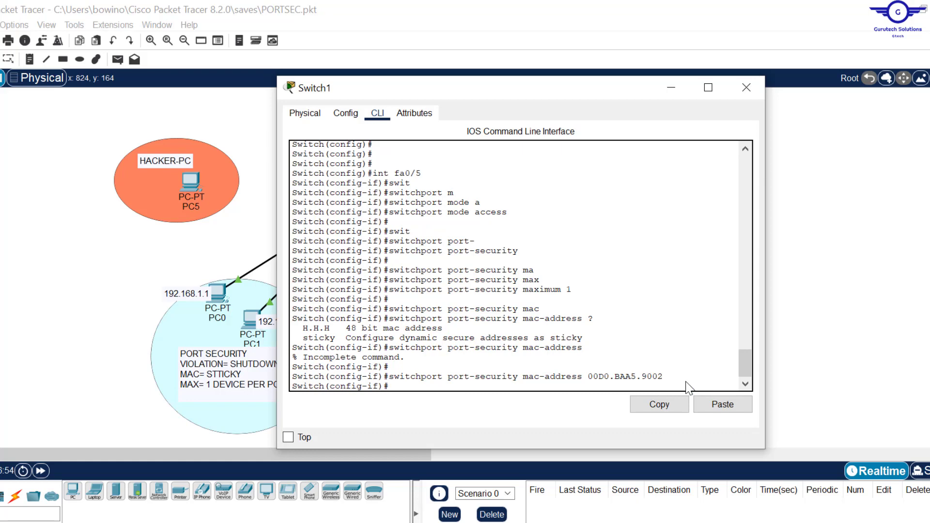
key("Return")
key("Return")
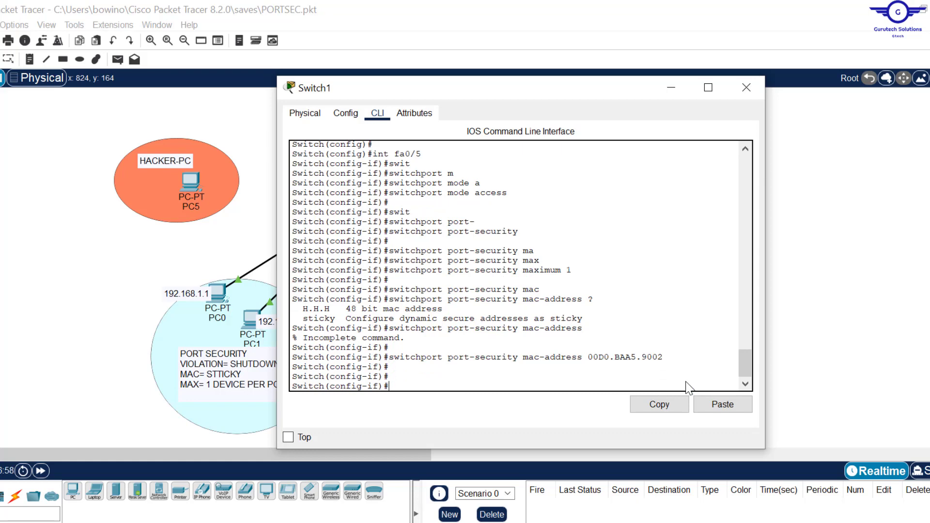
- Set the violation mode of fa0/5 to protect with switchport port-security violation protect
key("Up")
key("BackSpace")
key("BackSpace")
key("BackSpace")
key("BackSpace")
key("BackSpace")
key("BackSpace")
key("BackSpace")
key("BackSpace")
key("BackSpace")
key("BackSpace")
key("BackSpace")
key("BackSpace")
key("BackSpace")
key("BackSpace")
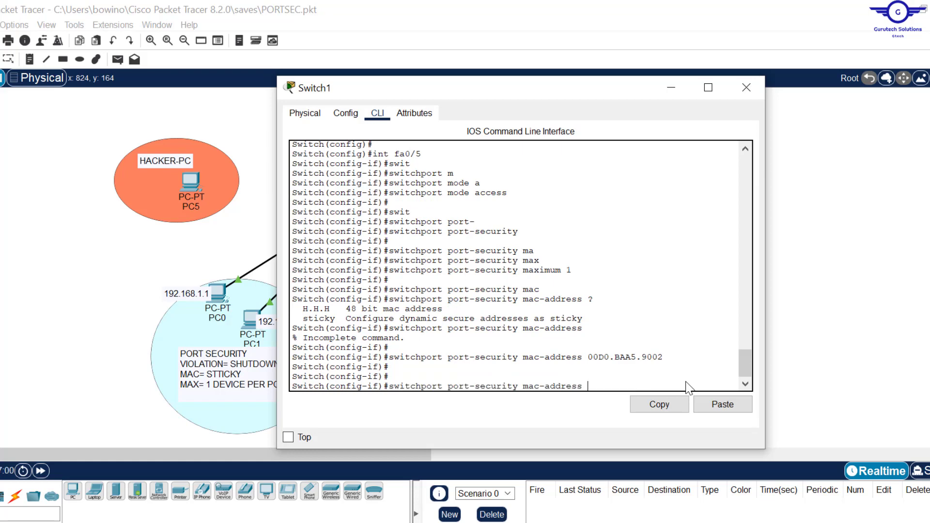
key("Up")
key("Up")
key("Up")
key("BackSpace")
key("BackSpace")
key("BackSpace")
key("BackSpace")
key("BackSpace")
key("BackSpace")
key("BackSpace")
key("BackSpace")
key("BackSpace")
key("BackSpace")
type("v")
key("Tab")
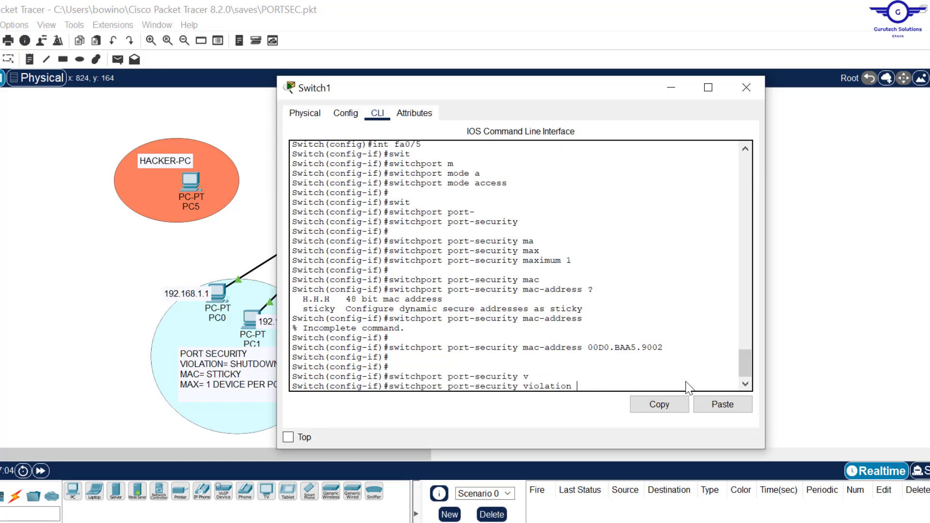
type("pr")
key("Tab")
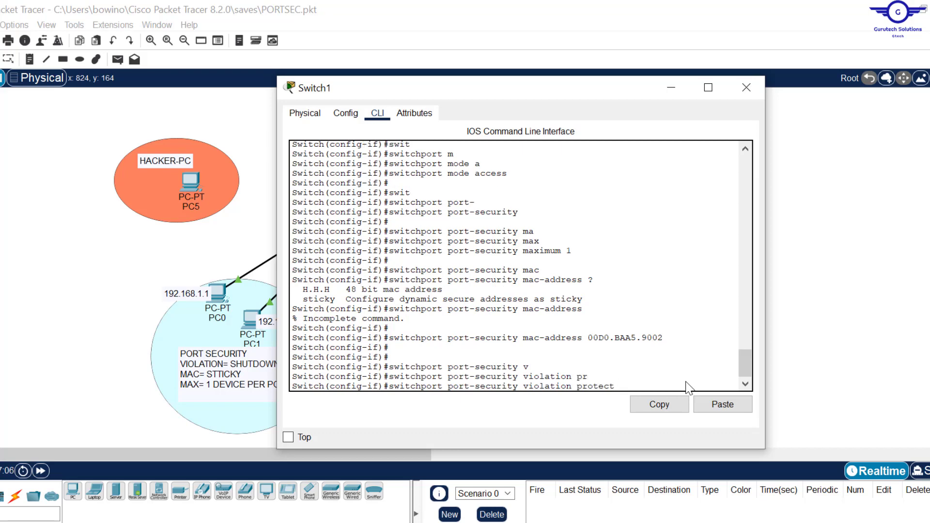
key("Return")
- Exit interface configuration for fa0/5 back to global configuration mode
type("exi")
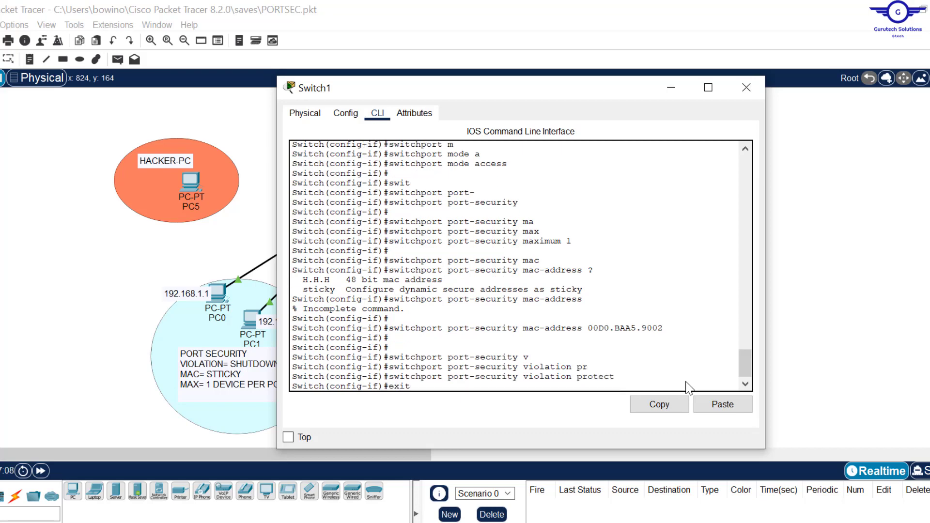
type("t")
key("Return")
key("Return")
key("Return")
key("Return")
key("Return")
- Check for a saved startup configuration with do sh start
type("do sh sta")
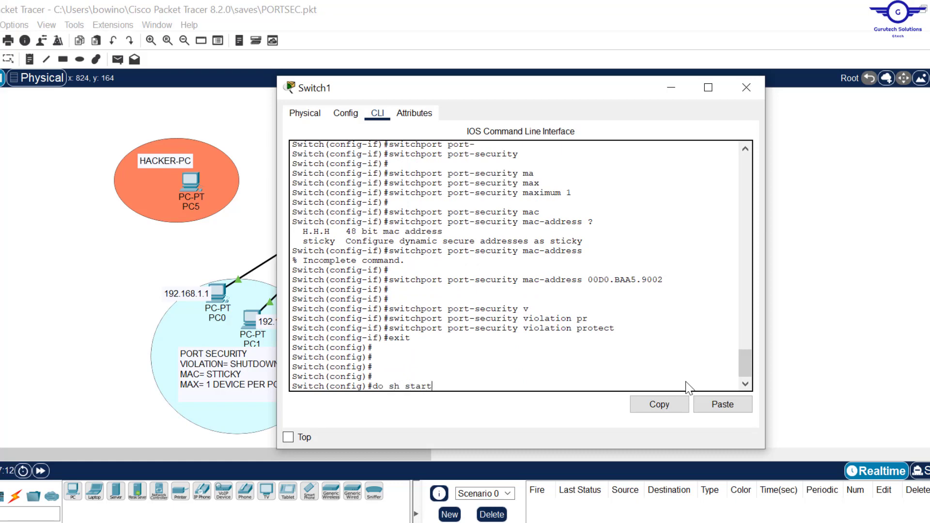
type("rt")
key("Return")
key("Return")
key("Return")
key("Return")
key("Return")
key("Return")
key("Return")
key("Return")
key("Return")
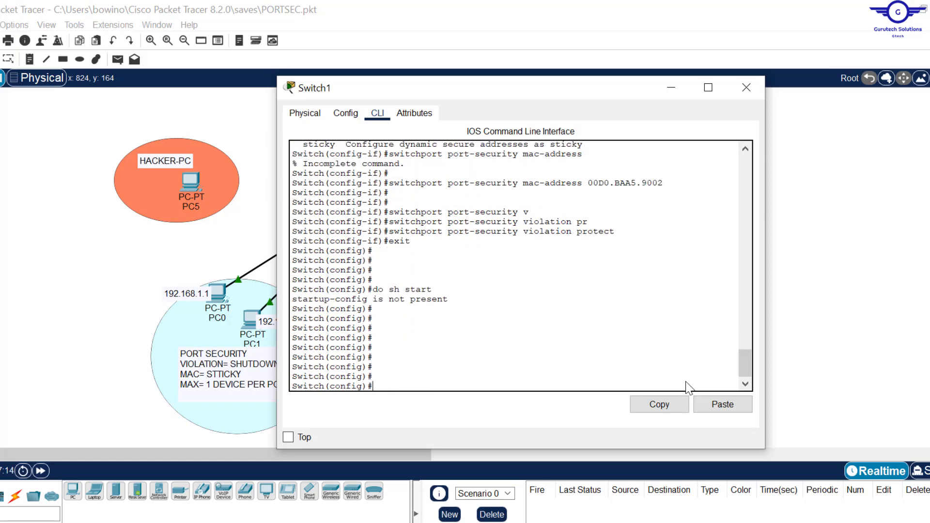
- Save the switch's running configuration with do wr
type("do wr")
key("Return")
key("Return")
- Display the startup configuration with do sh start and examine the port security settings of FastEthernet0/1 and 0/2
type("do sh start")
key("Return")
key("Return")
key("Return")
key("Return")
key("Return")
key("Return")
key("Return")
key("Return")
key("Return")
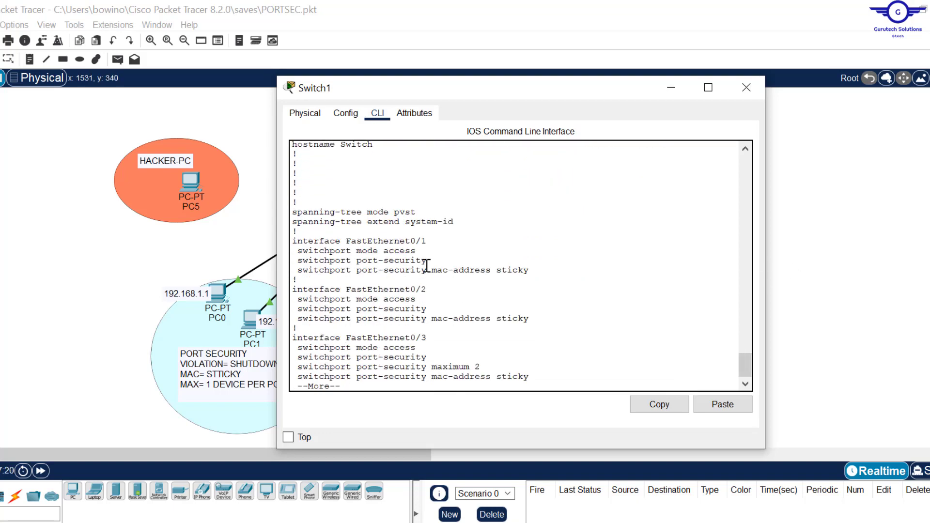
left_click_drag(542, 324, 290, 245)
left_click(431, 256)
left_click_drag(431, 256, 373, 252)
left_click(417, 252)
left_click_drag(532, 270, 508, 270)
- Examine the maximum, sticky MAC and violation settings of FastEthernet0/3 and 0/4 in the startup configuration, comparing them with FastEthernet0/1
key("Return")
key("Return")
key("Return")
key("Return")
key("Return")
key("Return")
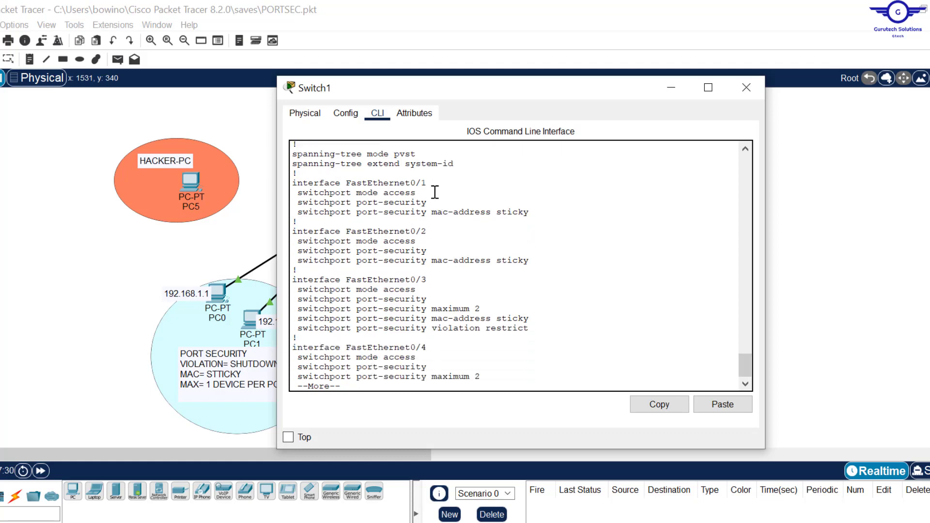
key("Return")
key("Return")
key("Return")
key("Return")
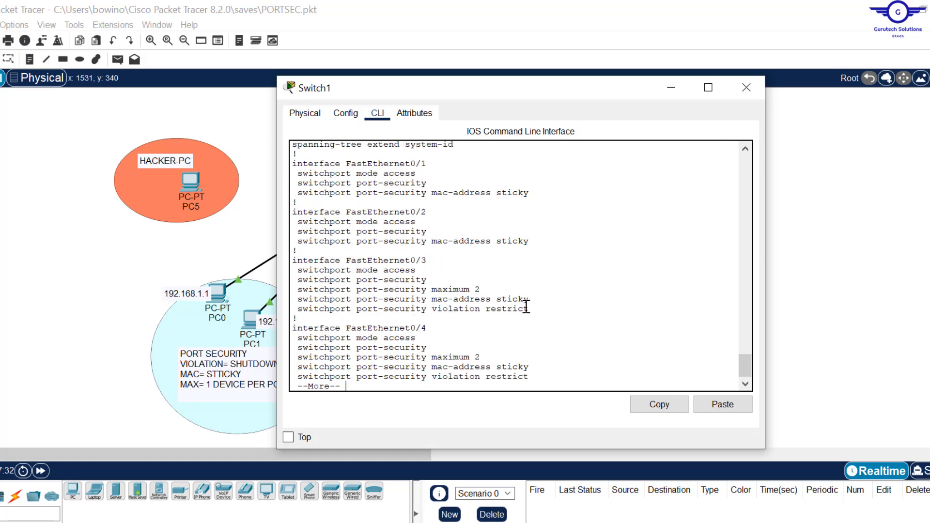
left_click_drag(411, 241, 542, 356)
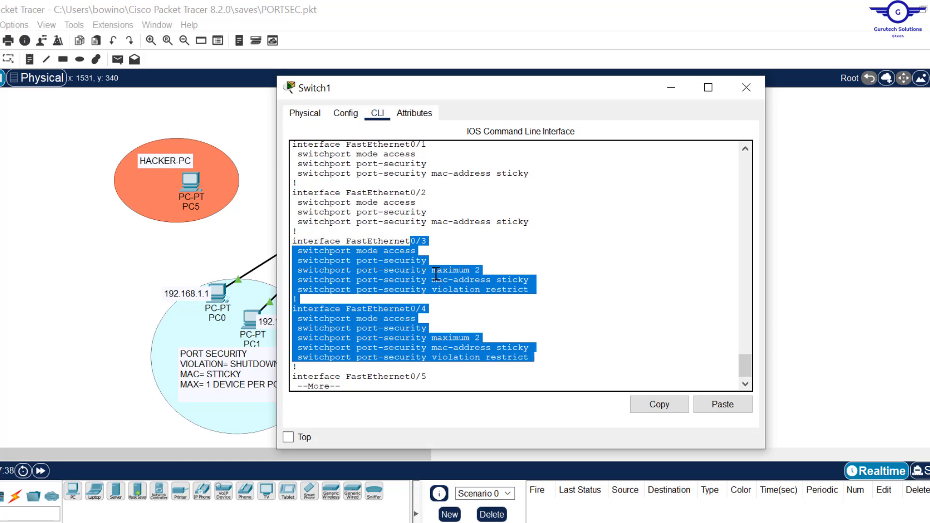
left_click(455, 272)
left_click_drag(432, 269, 497, 279)
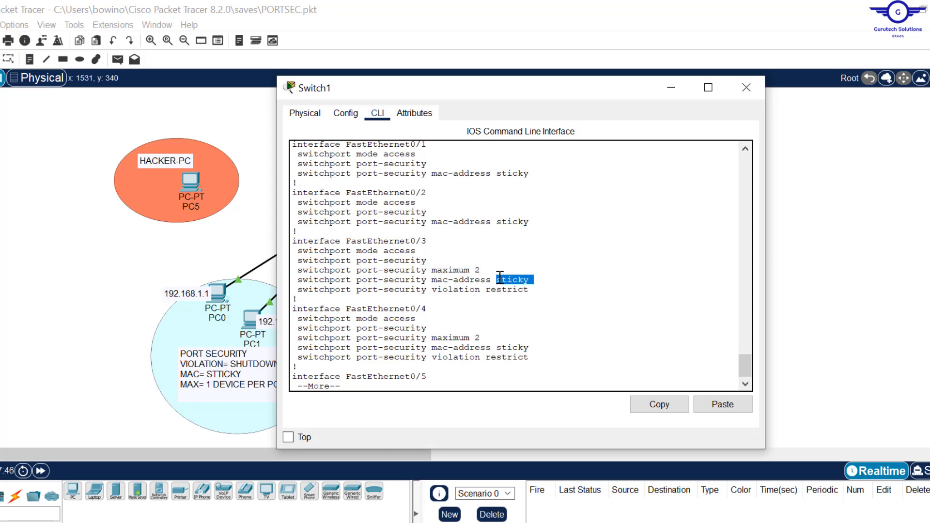
left_click_drag(535, 174, 293, 155)
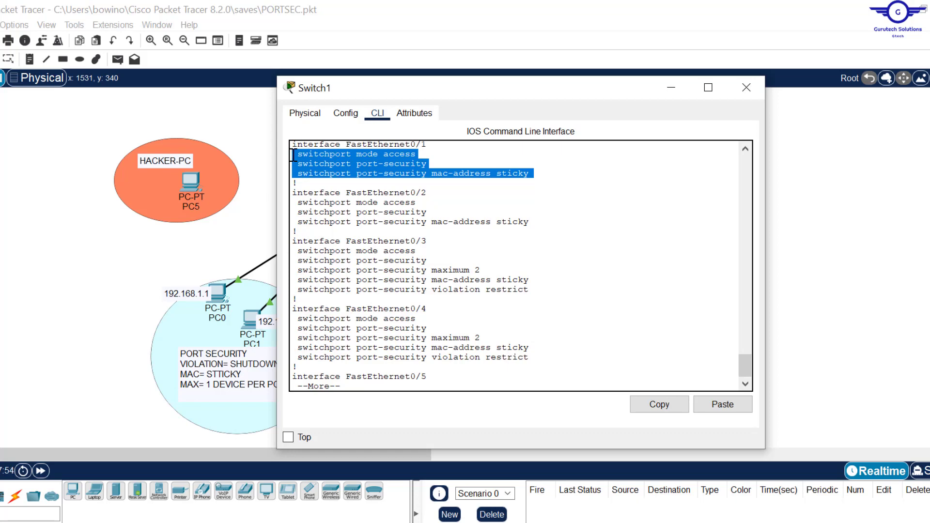
- Examine the violation mode and manual MAC address saved for FastEthernet0/5 in the startup configuration
key("Return")
key("Return")
key("Return")
key("Return")
key("Return")
key("Return")
key("Return")
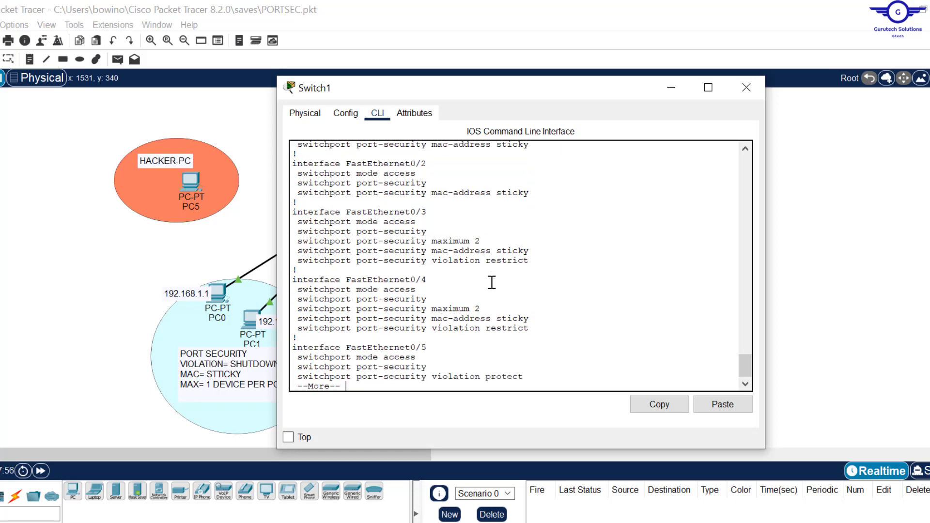
key("Return")
key("Return")
key("Return")
key("Return")
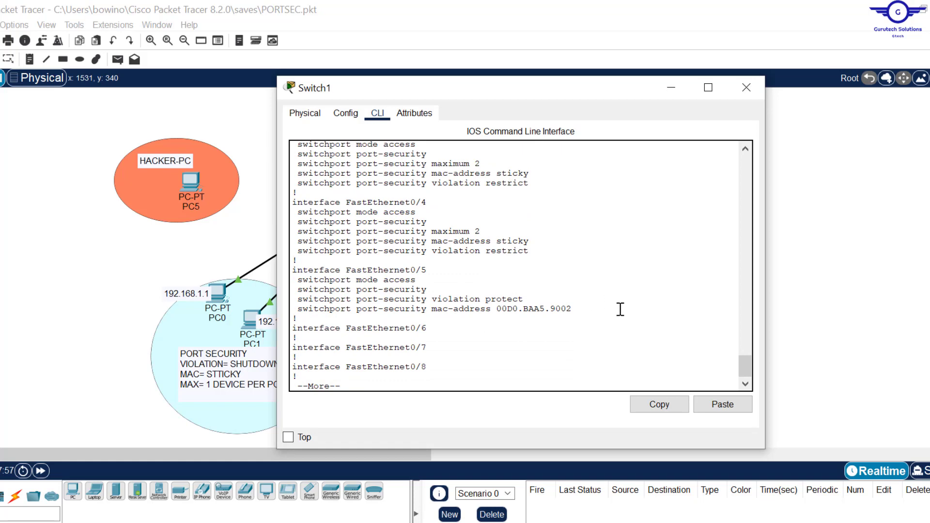
left_click_drag(592, 315, 280, 270)
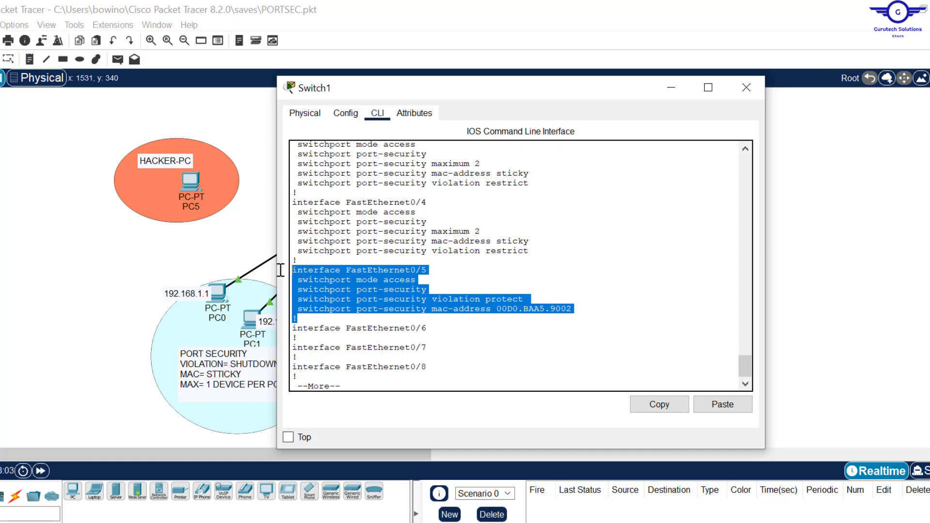
left_click_drag(587, 309, 512, 311)
left_click(778, 255)
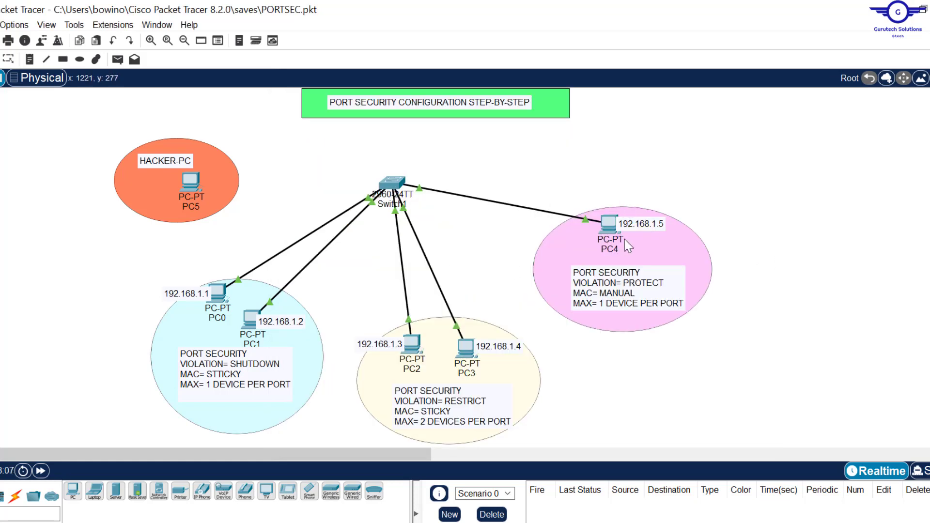
left_click(396, 185)
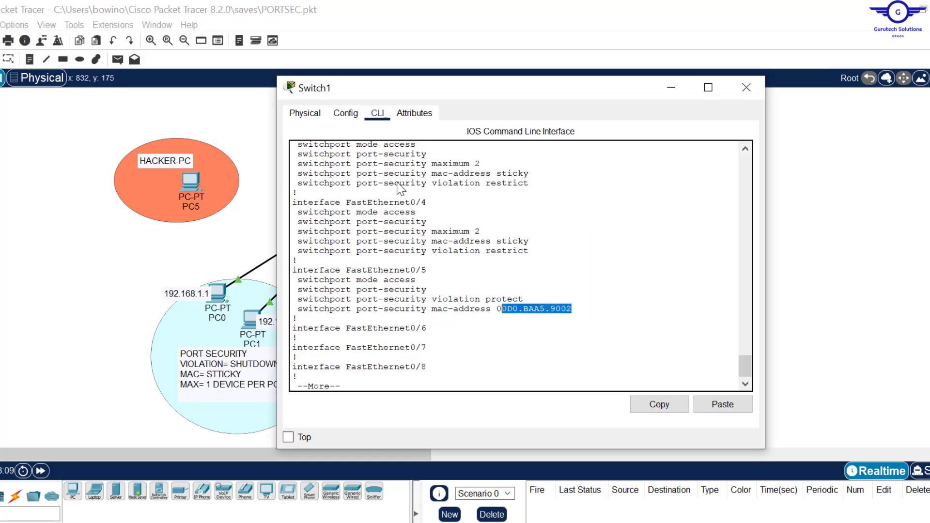
- Stop the startup configuration listing and return to privileged EXEC mode with end
left_click(429, 284)
key("ctrl+c")
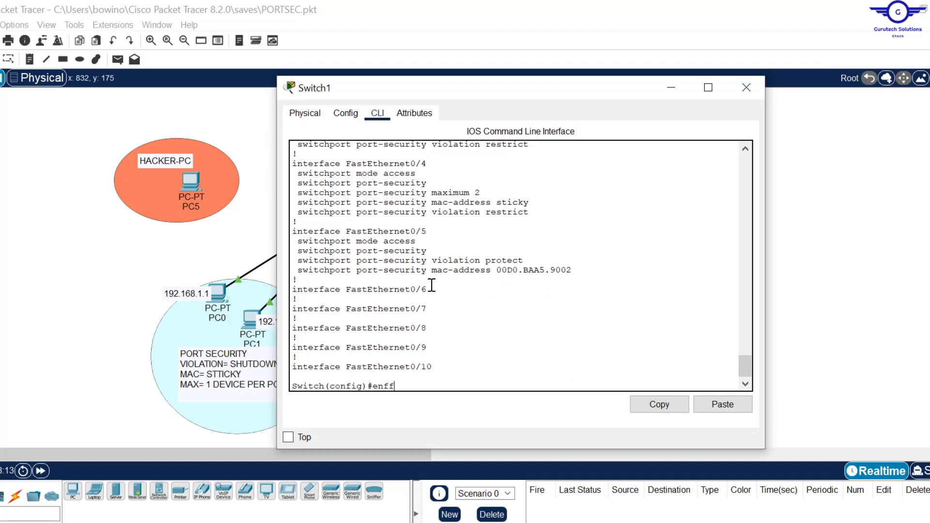
key("Return")
key("Return")
key("Return")
key("Return")
key("Return")
key("Return")
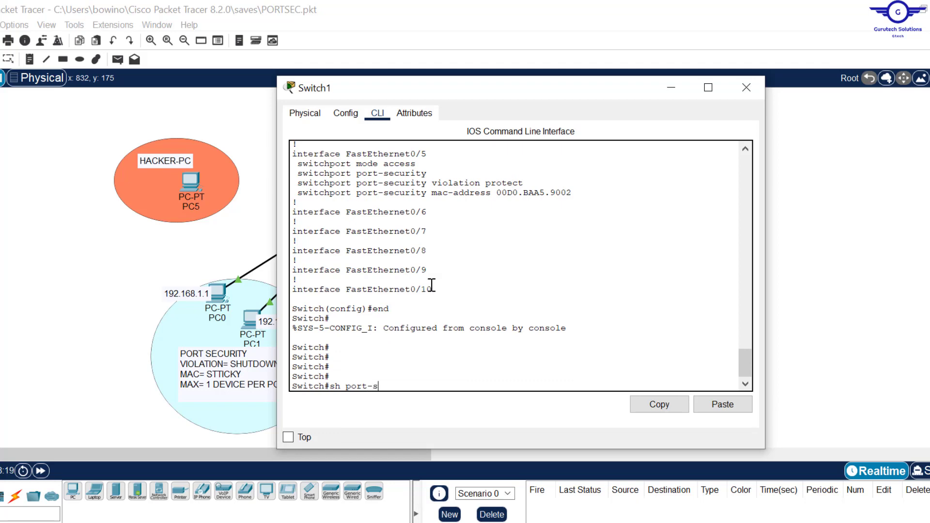
- List the sh port-security options with ? and try sh port-security interface without naming a port
type("sh port-s")
key("Tab")
type("?")
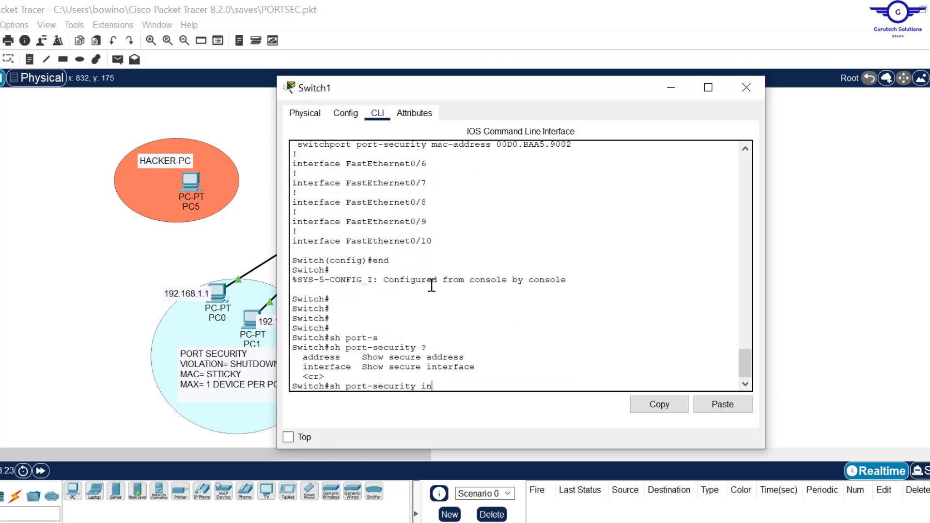
type("in")
key("Tab")
key("Tab")
key("Return")
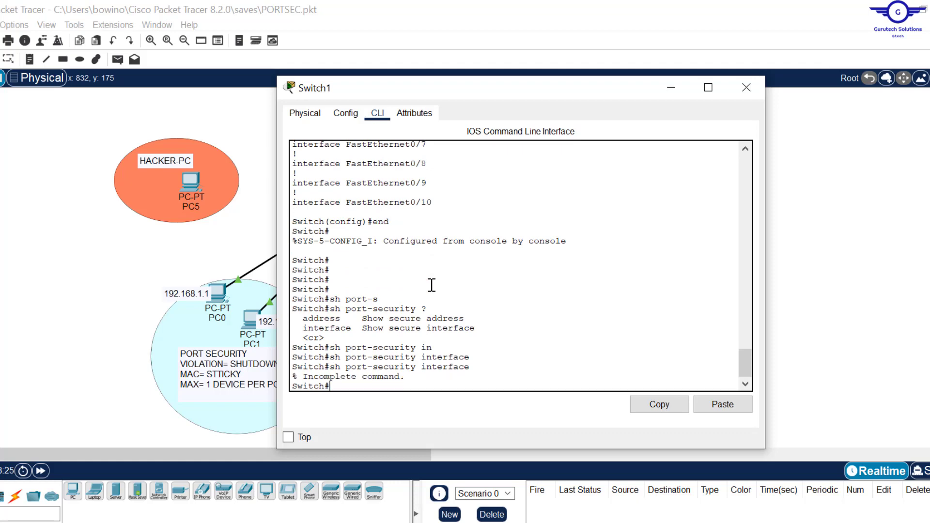
- Display the port security summary with sh port-security and examine the Fa0/1 and Fa0/2 entries
key("Up")
key("BackSpace")
key("BackSpace")
key("BackSpace")
key("BackSpace")
key("BackSpace")
key("Return")
key("Return")
key("Return")
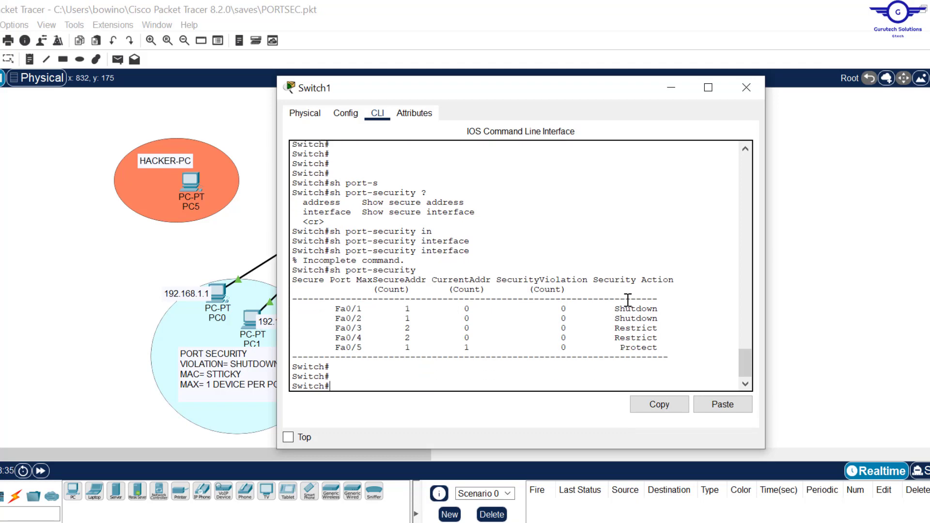
left_click_drag(337, 303, 659, 316)
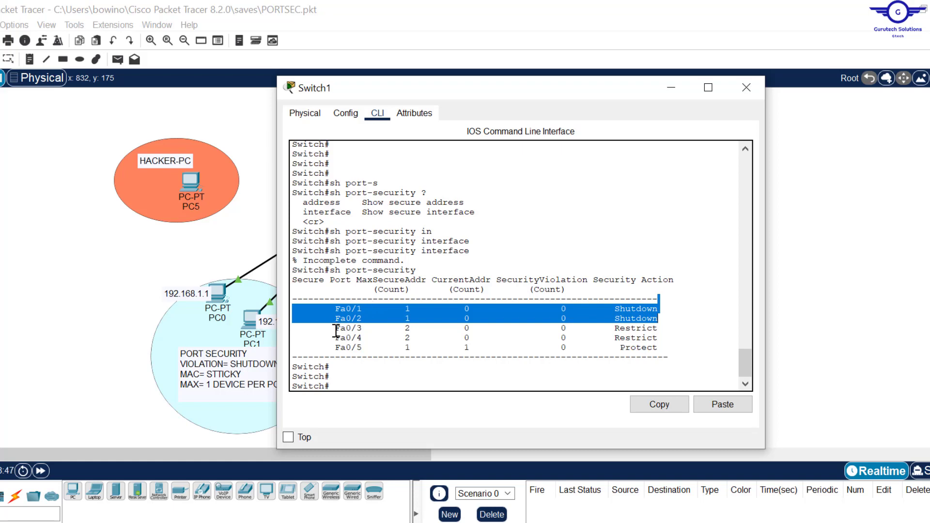
- Examine the maximum address counts of Fa0/1 and Fa0/2 and the Fa0/3 to Fa0/5 entries in the port security summary, and close Switch1
left_click(413, 310)
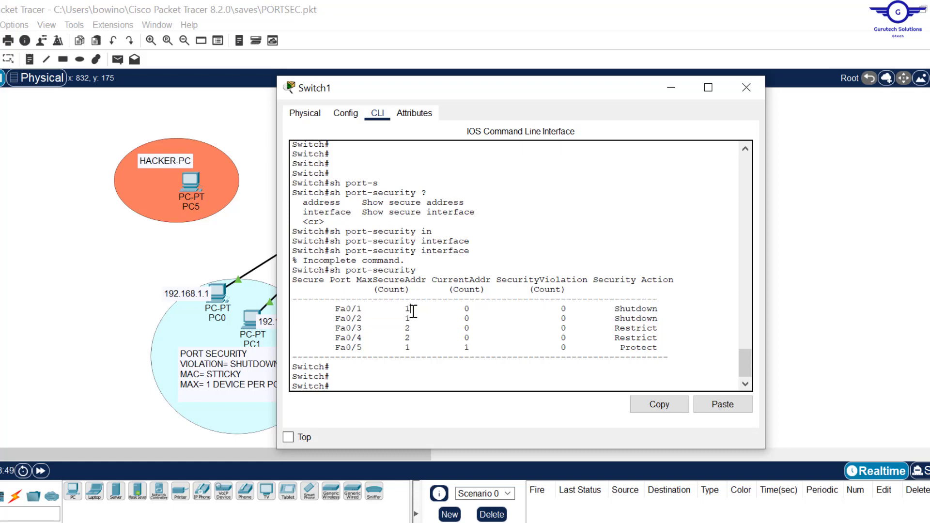
double_click(412, 310)
left_click_drag(415, 321, 405, 320)
left_click_drag(335, 327, 673, 338)
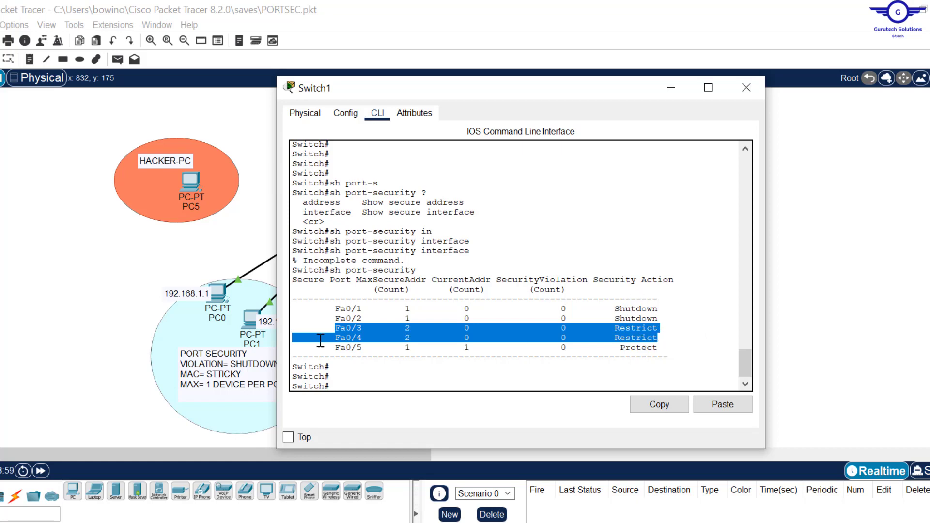
left_click_drag(330, 348, 691, 350)
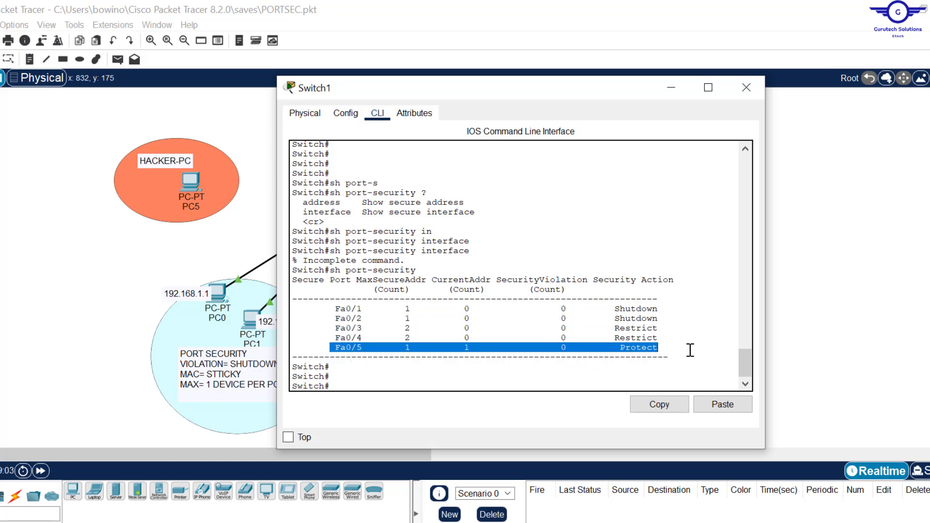
left_click(746, 87)
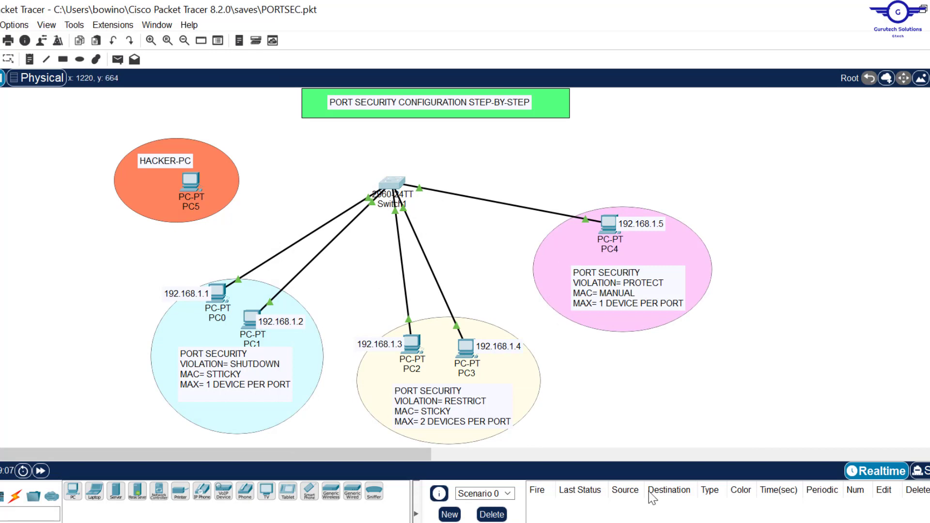
- Switch to config-guide.txt in Notepad to read step 7 on ping and hacker-PC testing, and return to the Packet Tracer topology
key("alt+Tab")
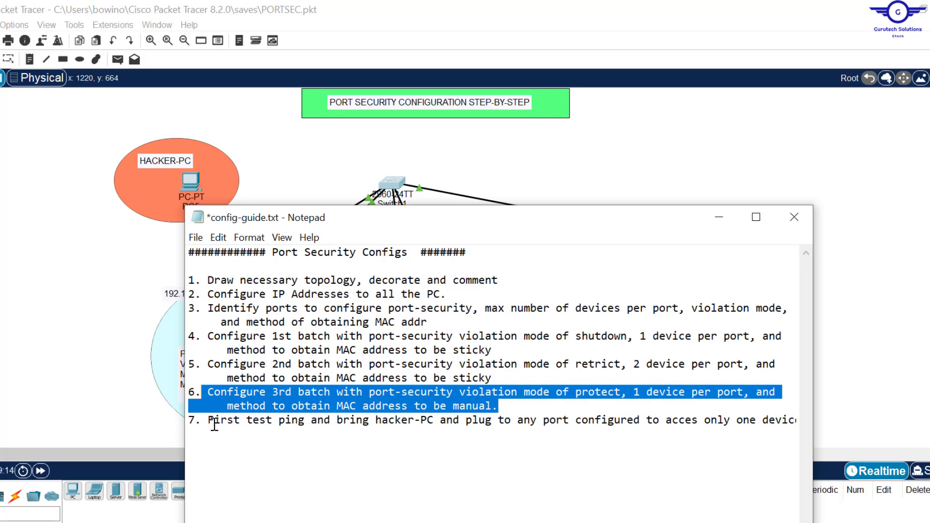
left_click(833, 412)
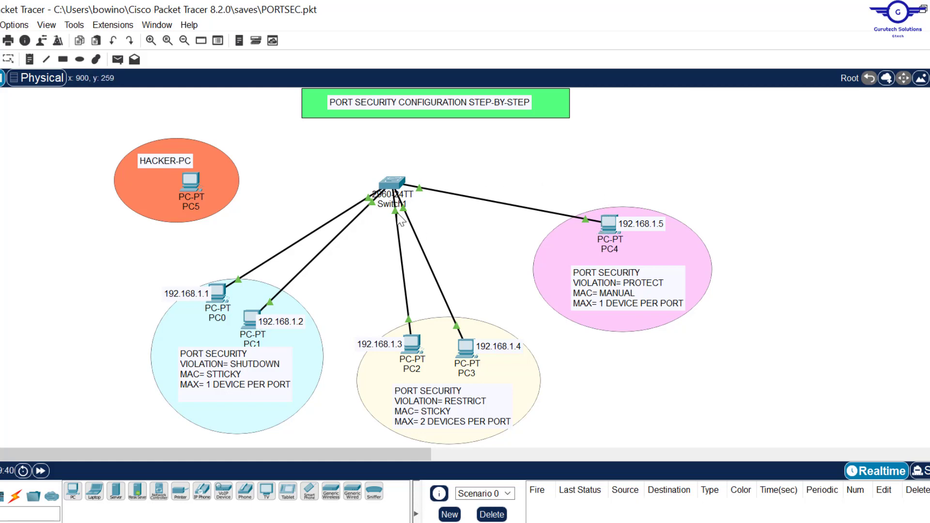
left_click(607, 229)
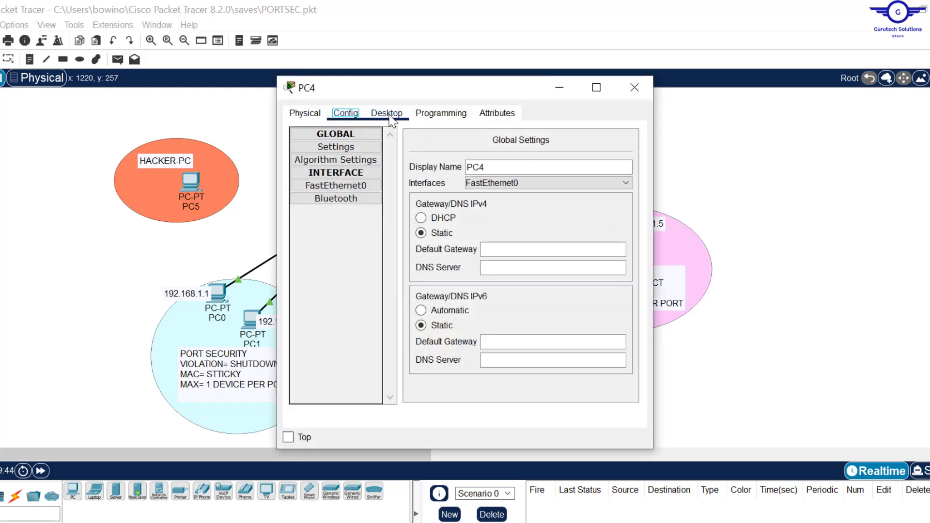
left_click(752, 141)
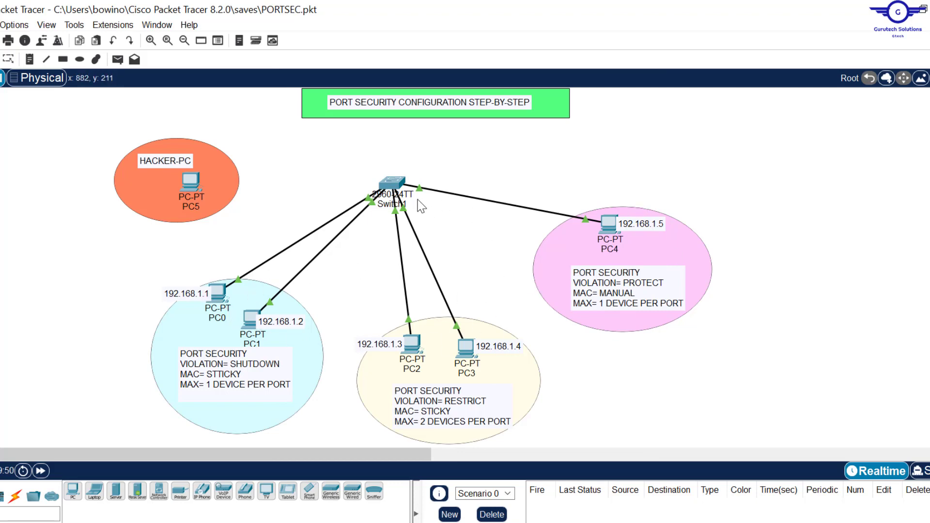
- Display Switch1's MAC address table with sh mac-address-table, examine the Fa0/5 entry and close the switch
left_click(392, 182)
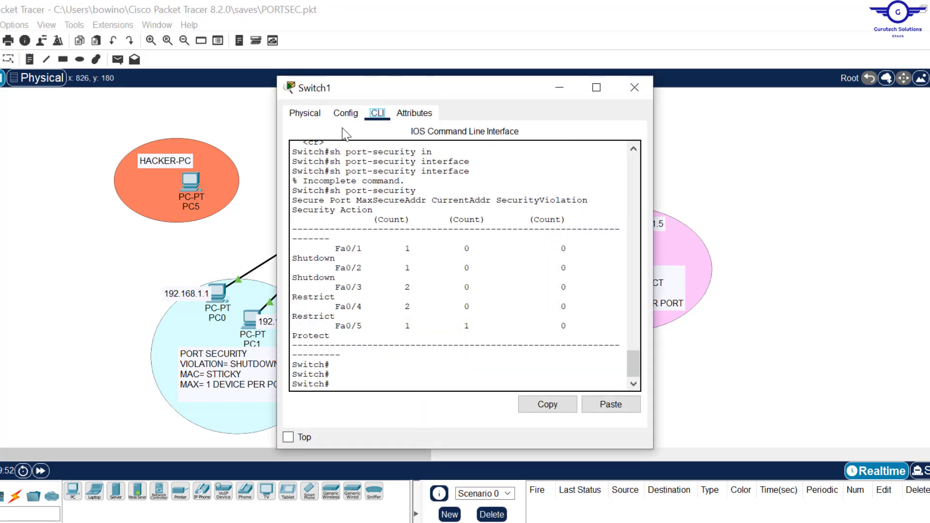
left_click(381, 357)
type("sh mac")
key("Tab")
type("-")
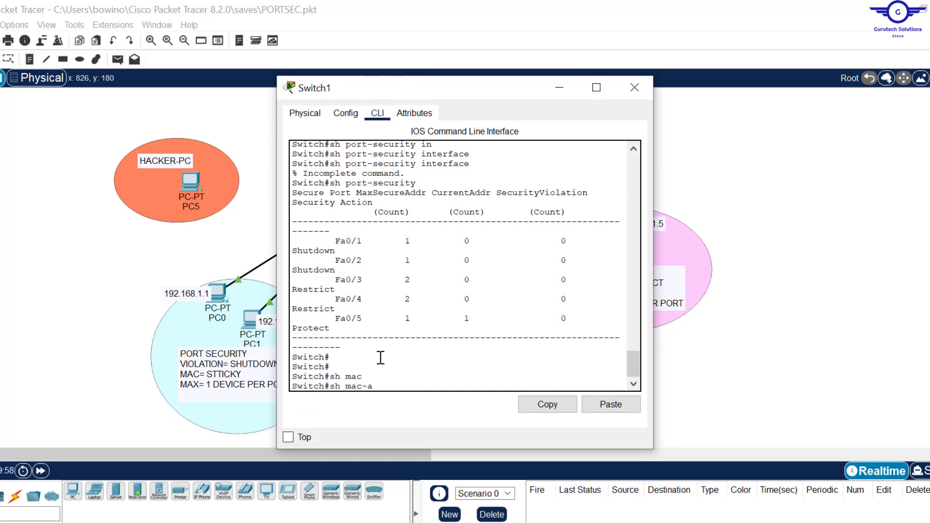
type("a")
key("Tab")
key("Return")
key("Return")
key("Return")
key("Return")
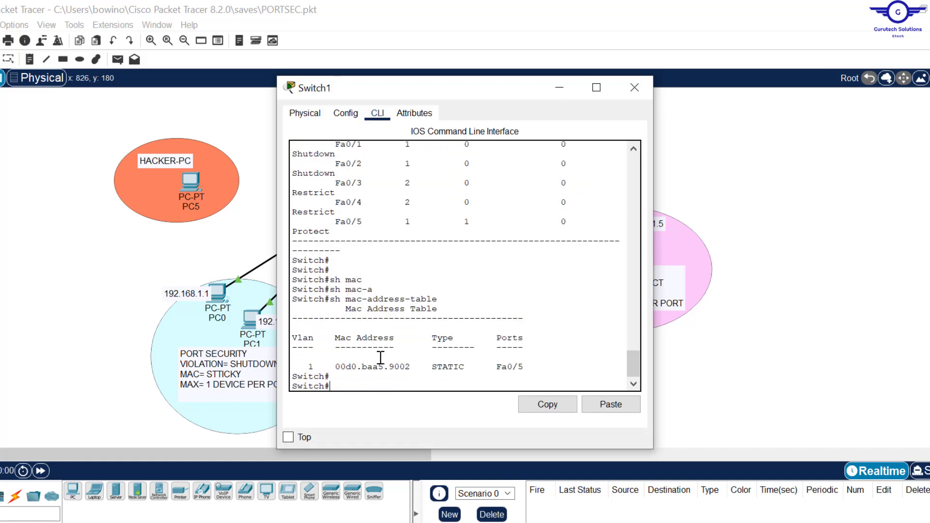
left_click_drag(407, 339, 546, 349)
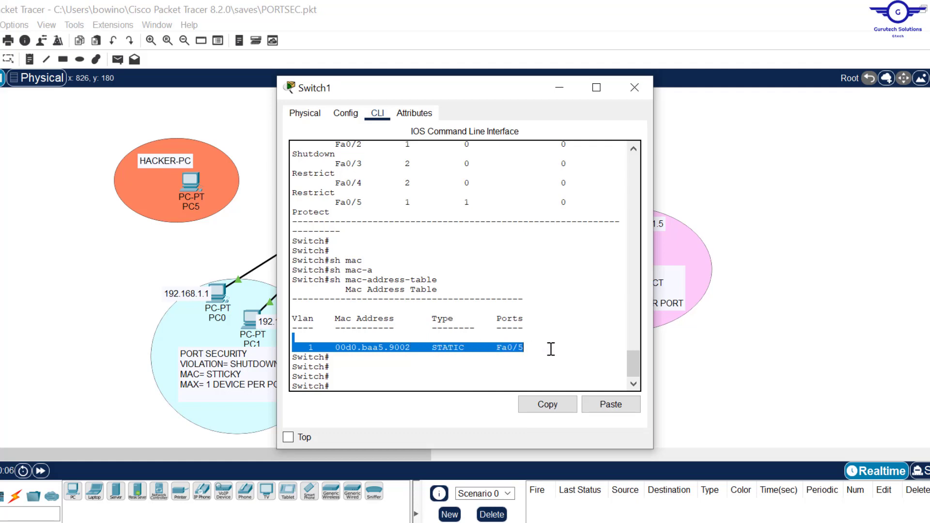
left_click(635, 88)
- Ping 192.168.1.1, 192.168.1.2, 192.168.1.3 and 192.168.1.4 from PC4's Command Prompt
left_click(608, 226)
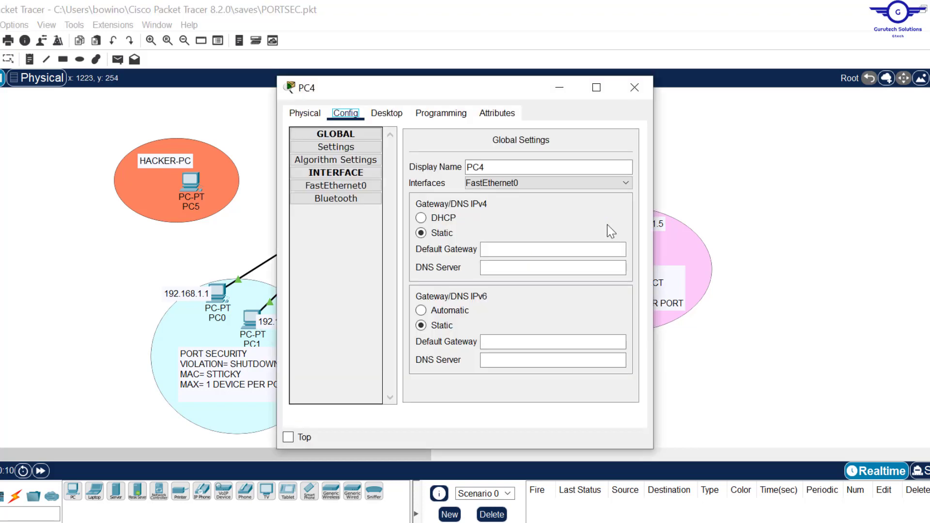
left_click(401, 114)
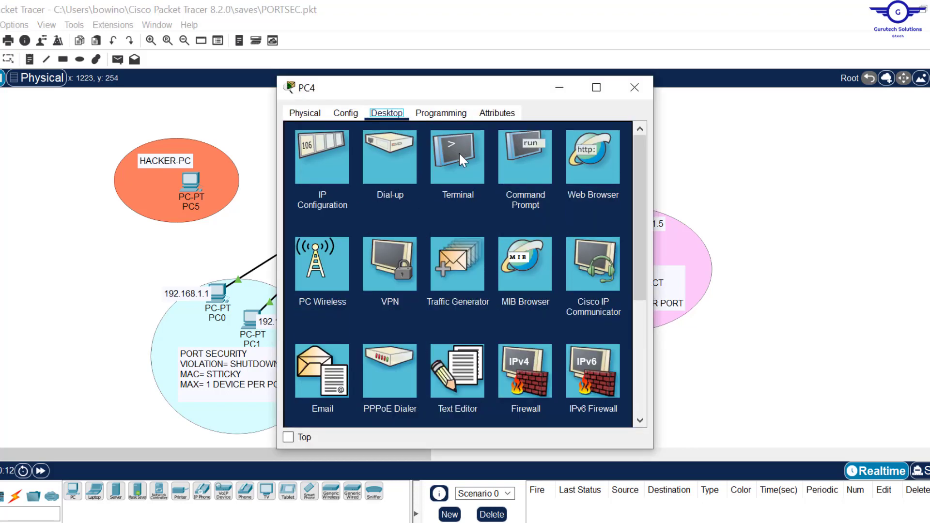
left_click(510, 158)
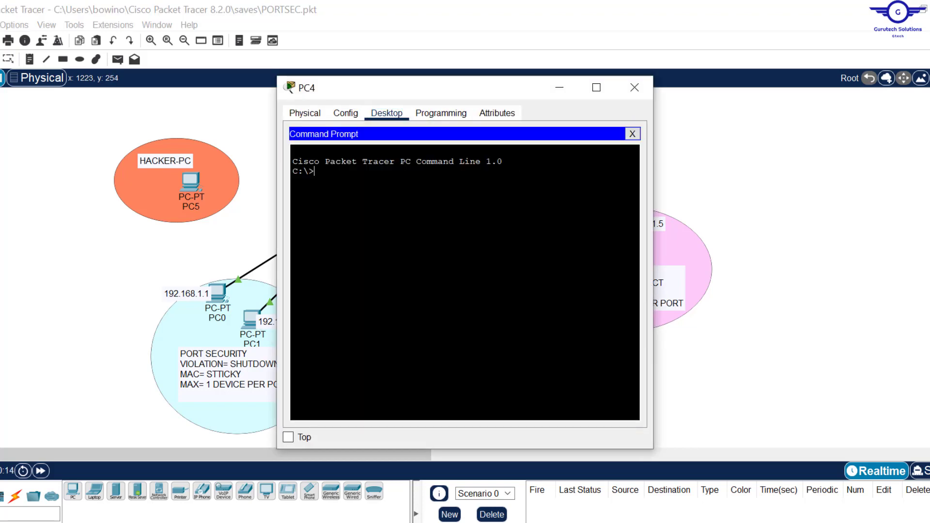
type("ping 192.168.1.1")
key("Return")
key("ctrl+c")
type("ping 192.168.1.3")
key("Return")
type("ping 192.168.1.4")
key("Return")
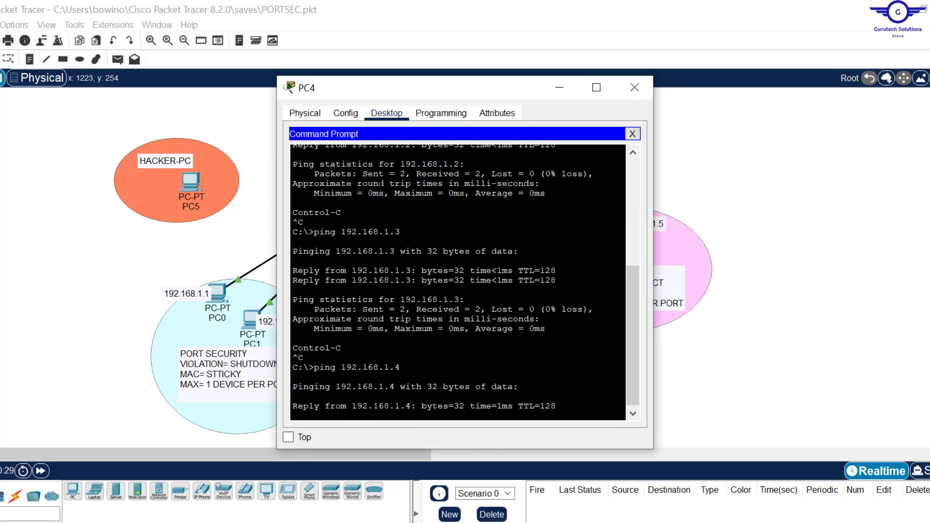
left_click(639, 87)
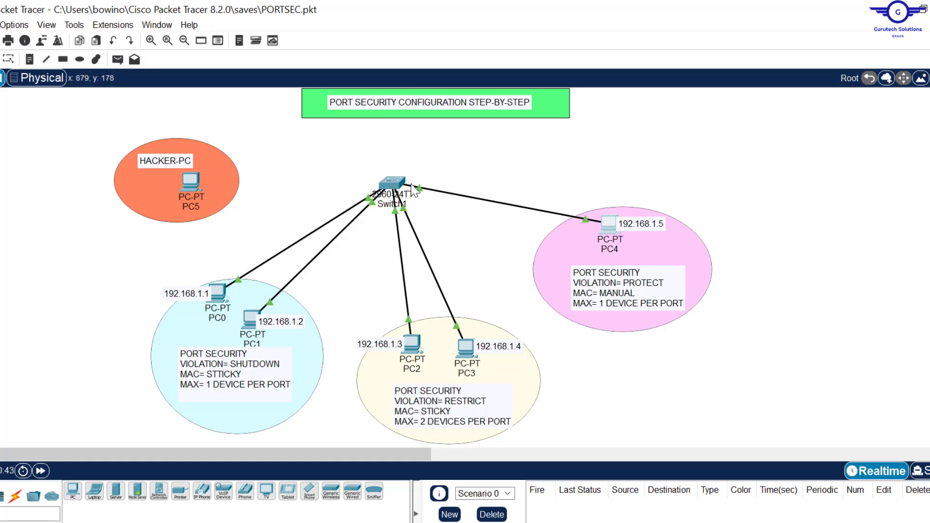
- Display Switch1's MAC address table again with sh mac-address-table and examine the entries for Fa0/1 to Fa0/5
left_click(391, 184)
key("Up")
key("Return")
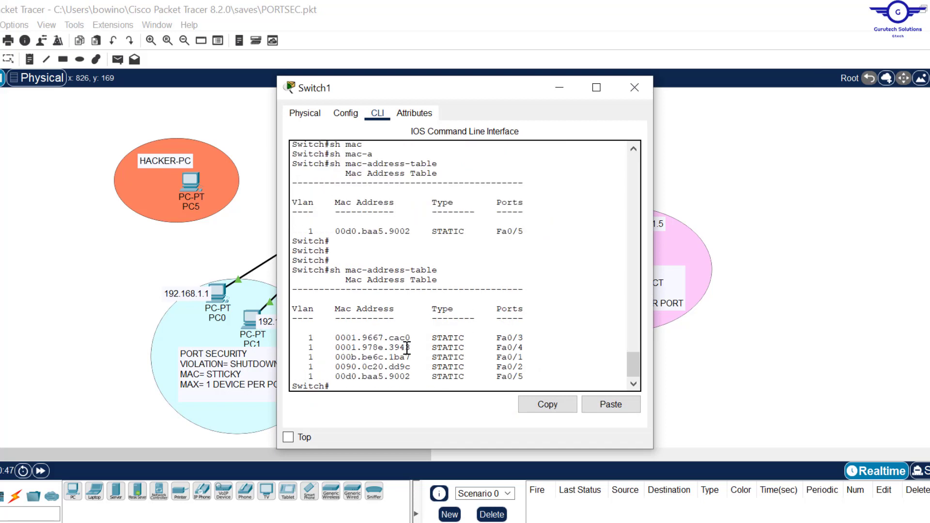
left_click_drag(546, 380, 322, 338)
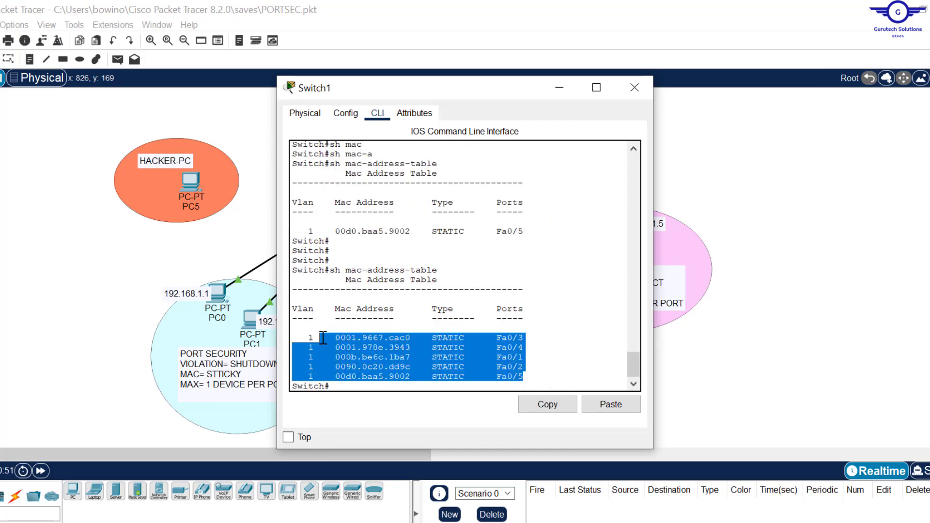
left_click(634, 89)
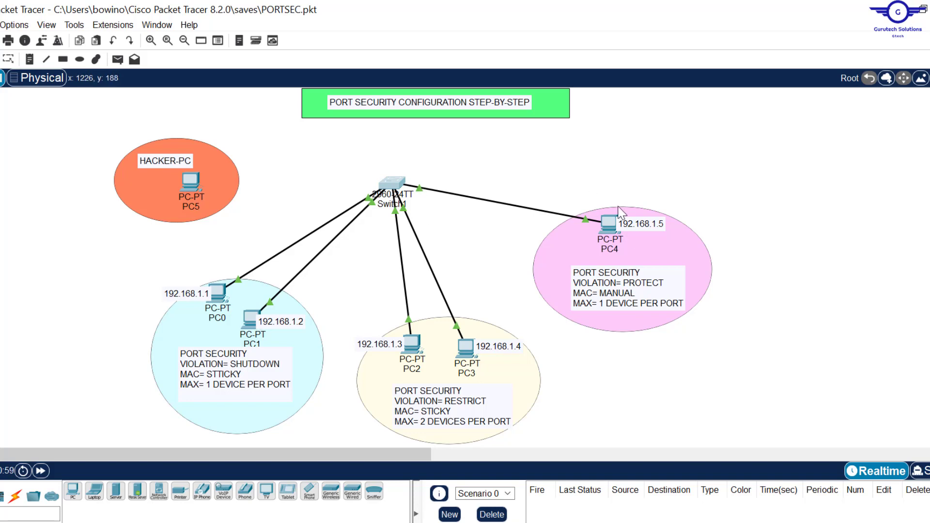
- Check the static IPv4 address in PC4's IP Configuration and close PC4
left_click(609, 228)
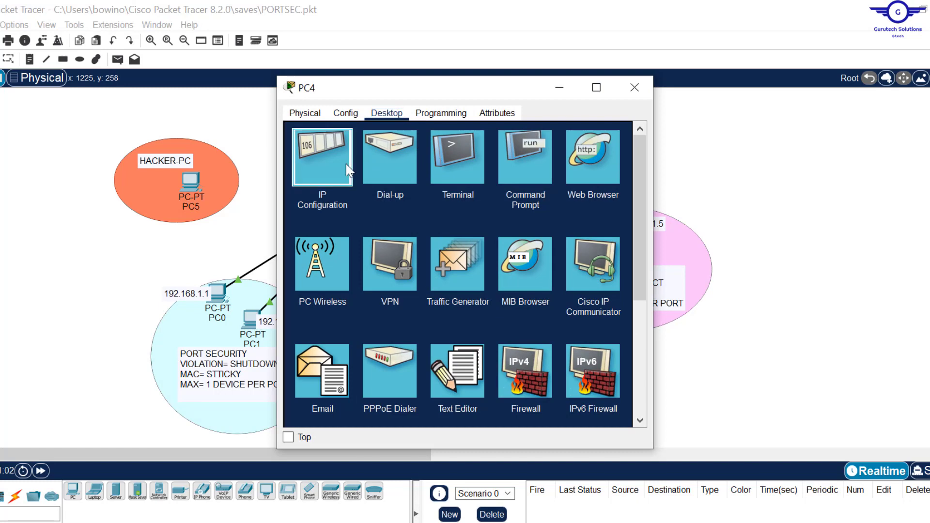
left_click(348, 170)
left_click_drag(467, 201, 357, 202)
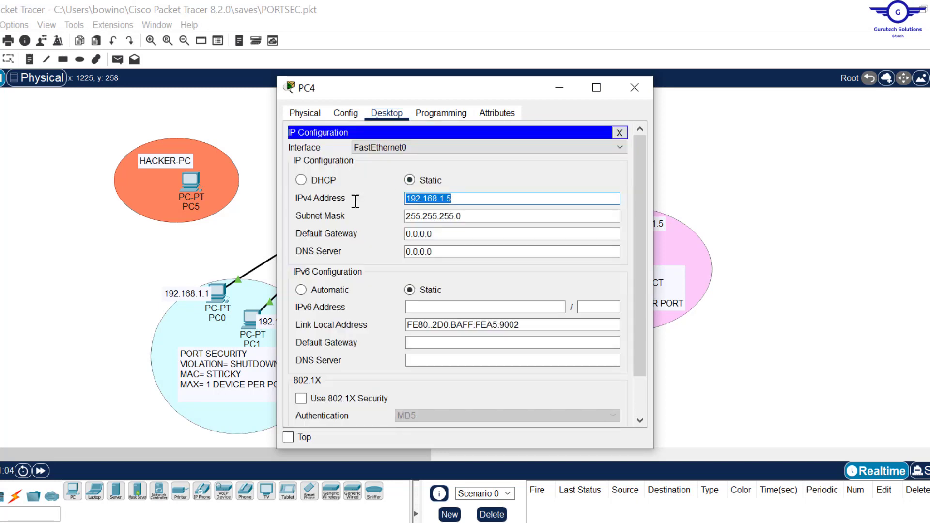
left_click_drag(444, 198, 461, 198)
left_click_drag(394, 192, 385, 191)
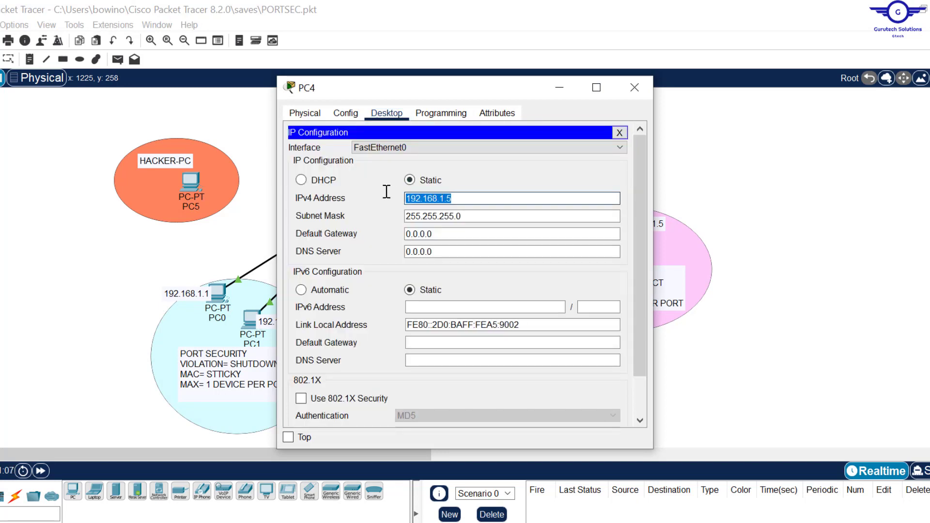
left_click(635, 87)
- Unplug the Switch1 cable from PC4 and connect that end to the hacker PC, PC5
left_click(589, 221)
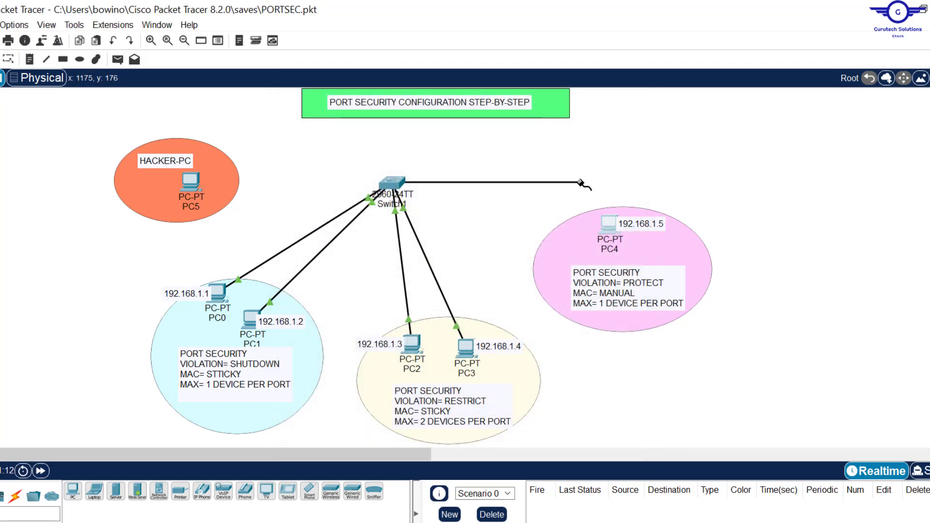
left_click(193, 183)
left_click(244, 240)
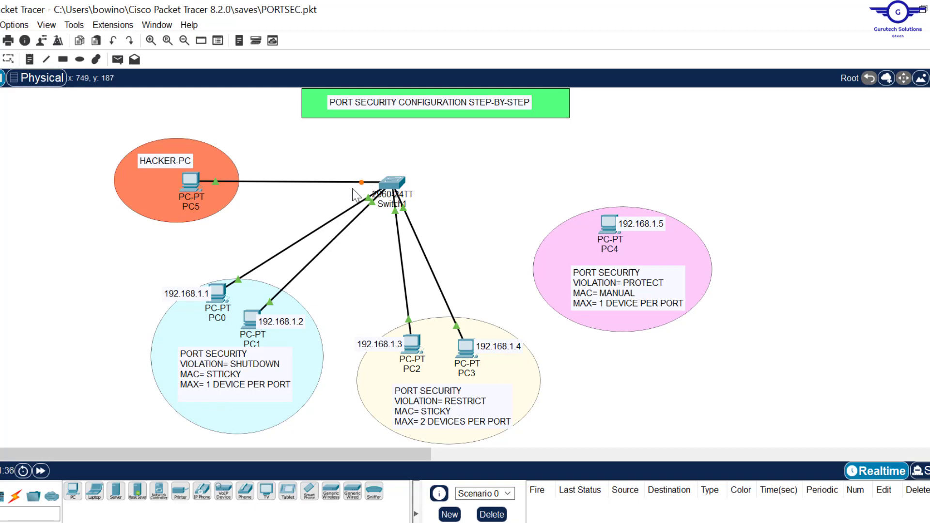
- Set PC5's static IPv4 address to 192.168.1.5 with subnet mask 255.255.255.0
left_click(190, 185)
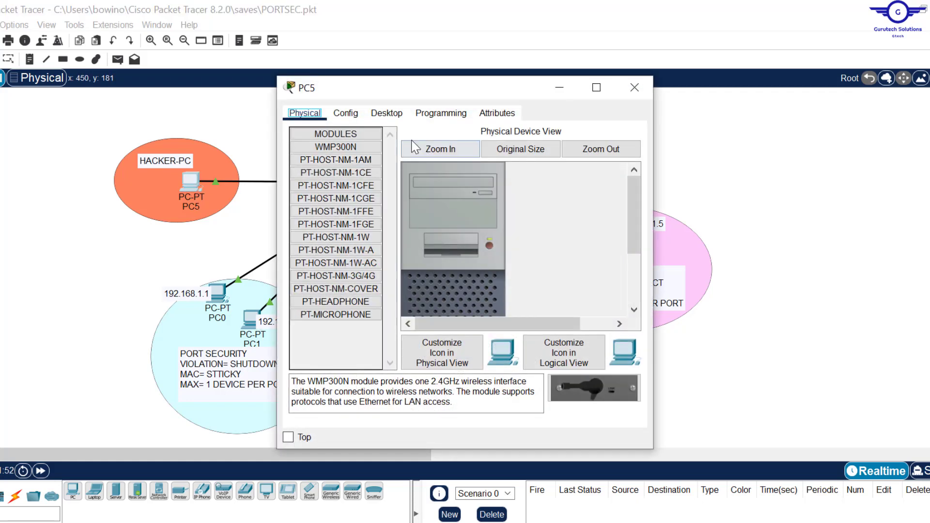
left_click(381, 116)
left_click(330, 151)
left_click(413, 197)
type("192.168.1.5")
left_click(431, 220)
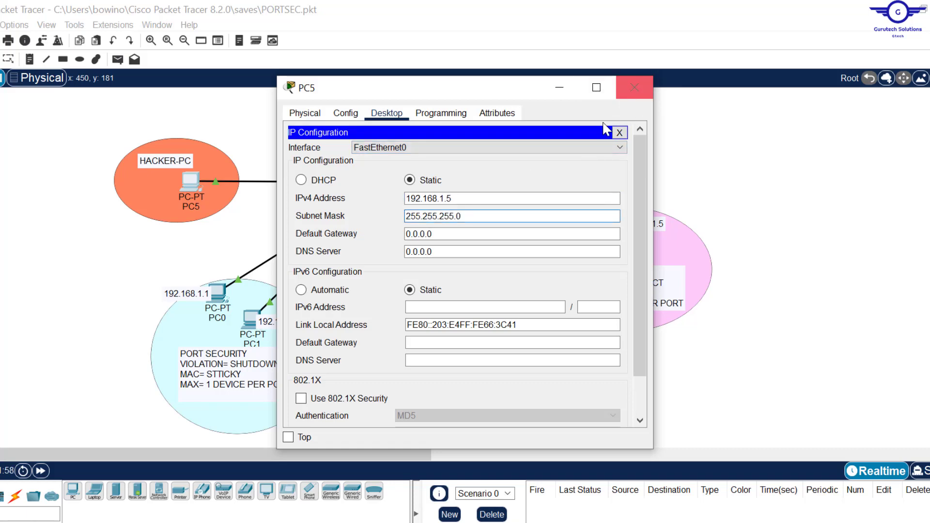
left_click(633, 90)
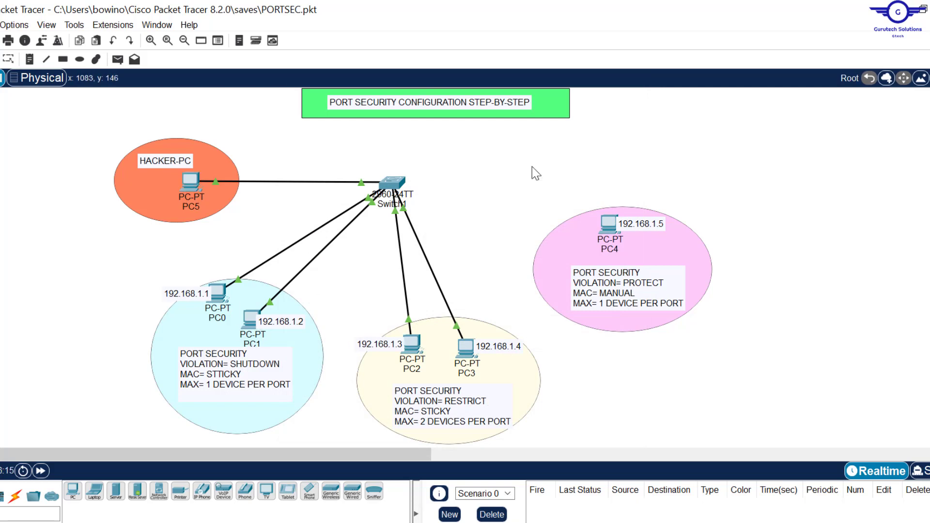
- Test the hacker PC's connectivity by pinging 192.168.1.1 and 192.168.1.4 from PC5's Command Prompt, and close PC5
left_click(193, 181)
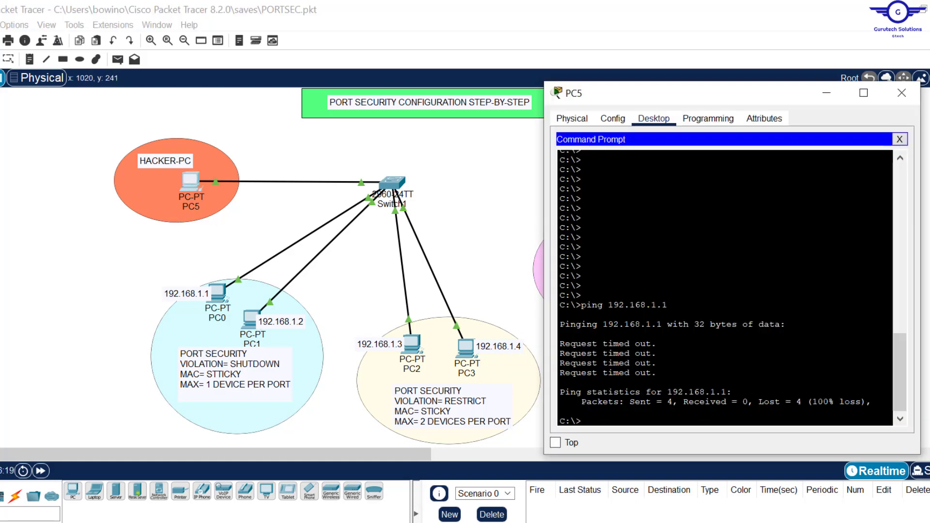
key("Up")
type("4")
key("Return")
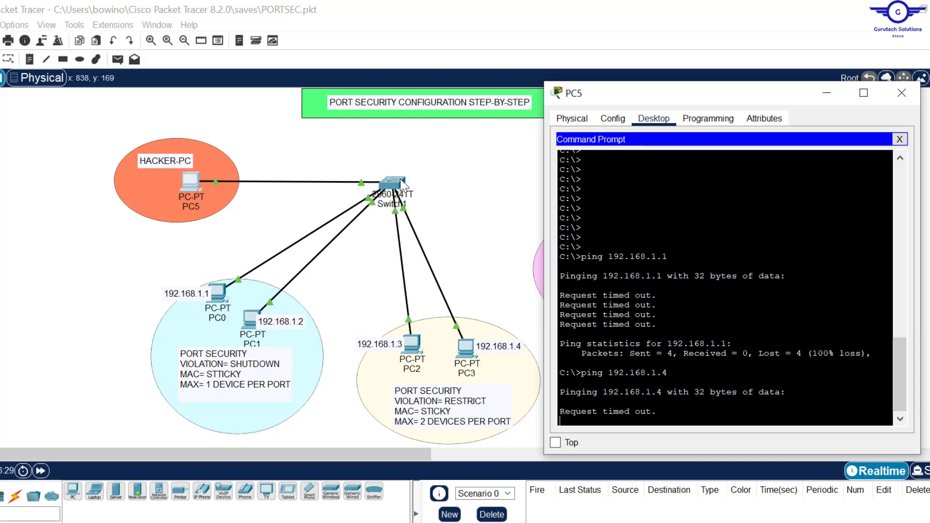
key("alt+F4")
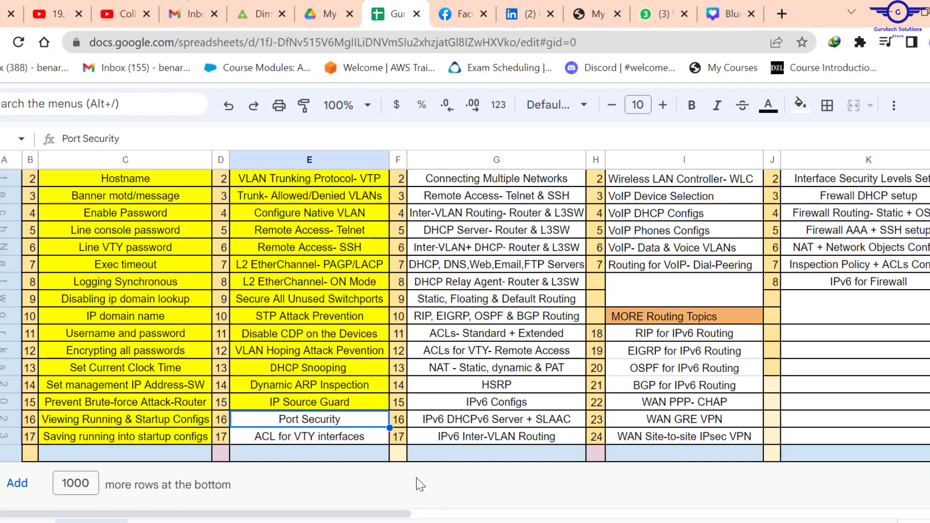
- Fill the Port Security cell yellow in the Google Sheets topic list and return to Packet Tracer
left_click(801, 104)
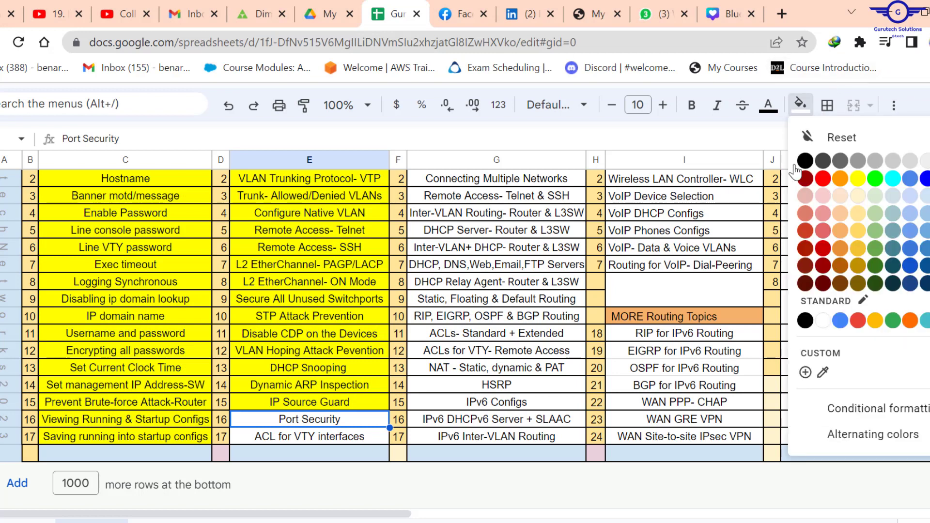
left_click(857, 179)
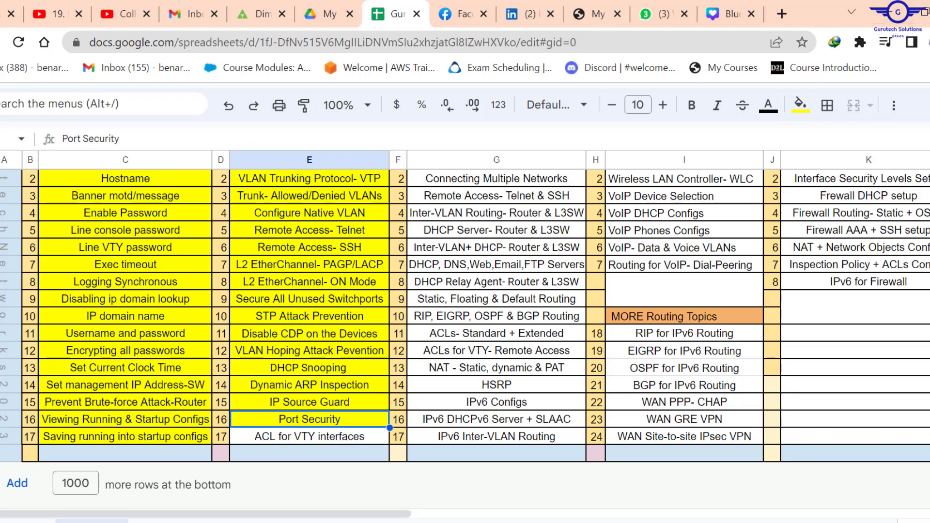
scroll(465, 315, "up", 3)
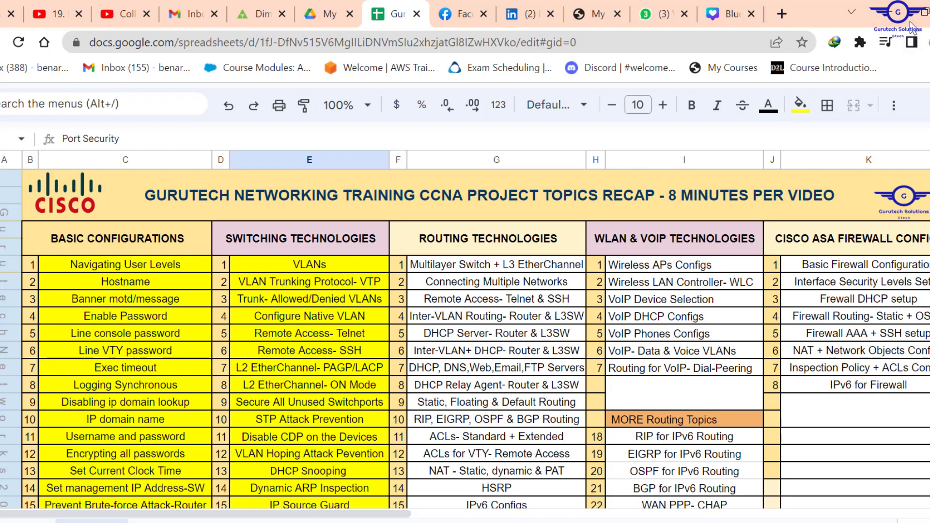
key("alt+Tab")
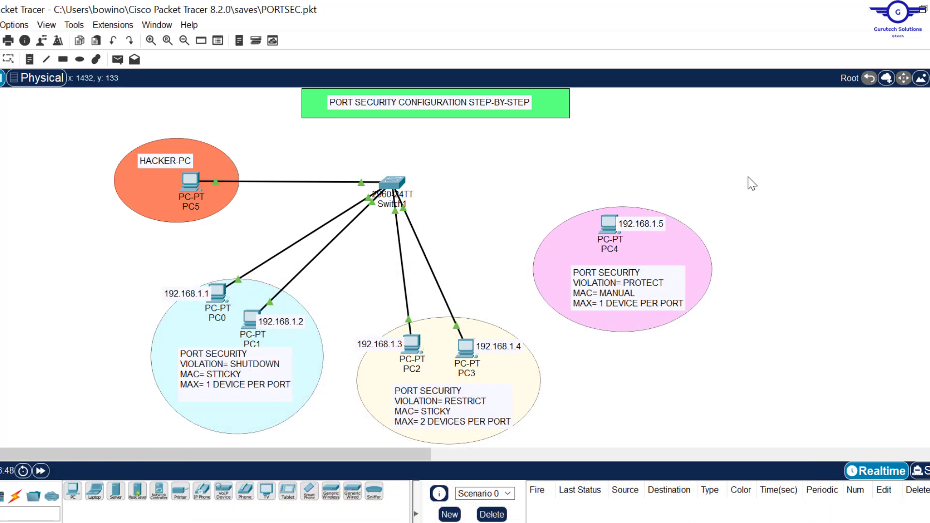